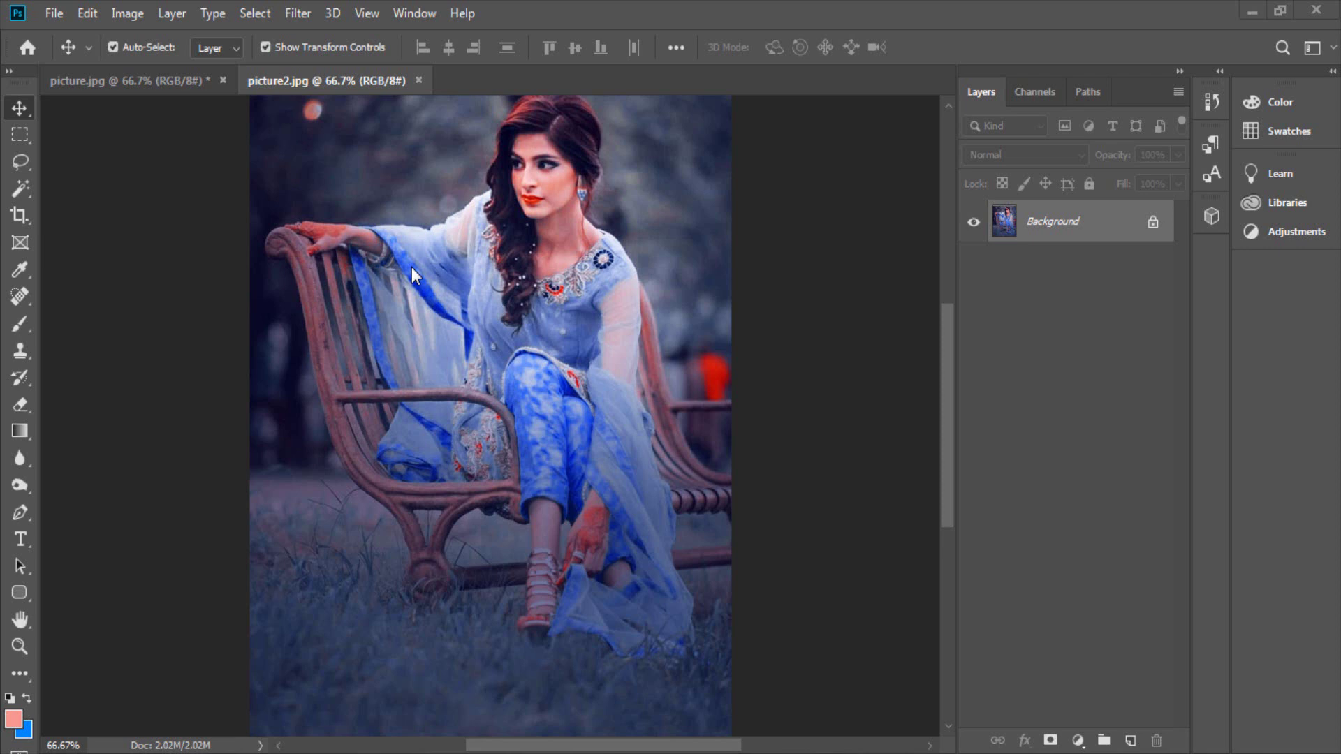
# Compare the green picture.jpg with the blue picture2.jpg, then close picture2.jpg.
pyautogui.click(119, 85)
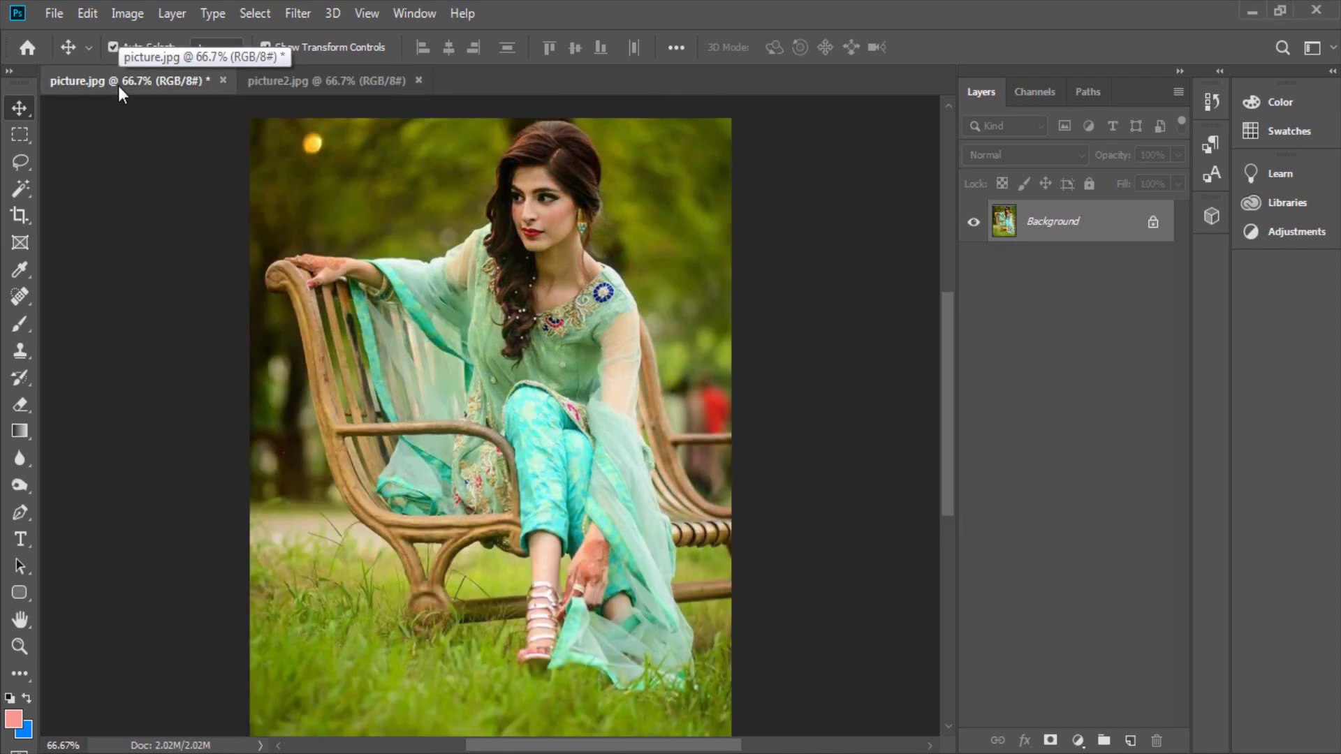
pyautogui.click(284, 88)
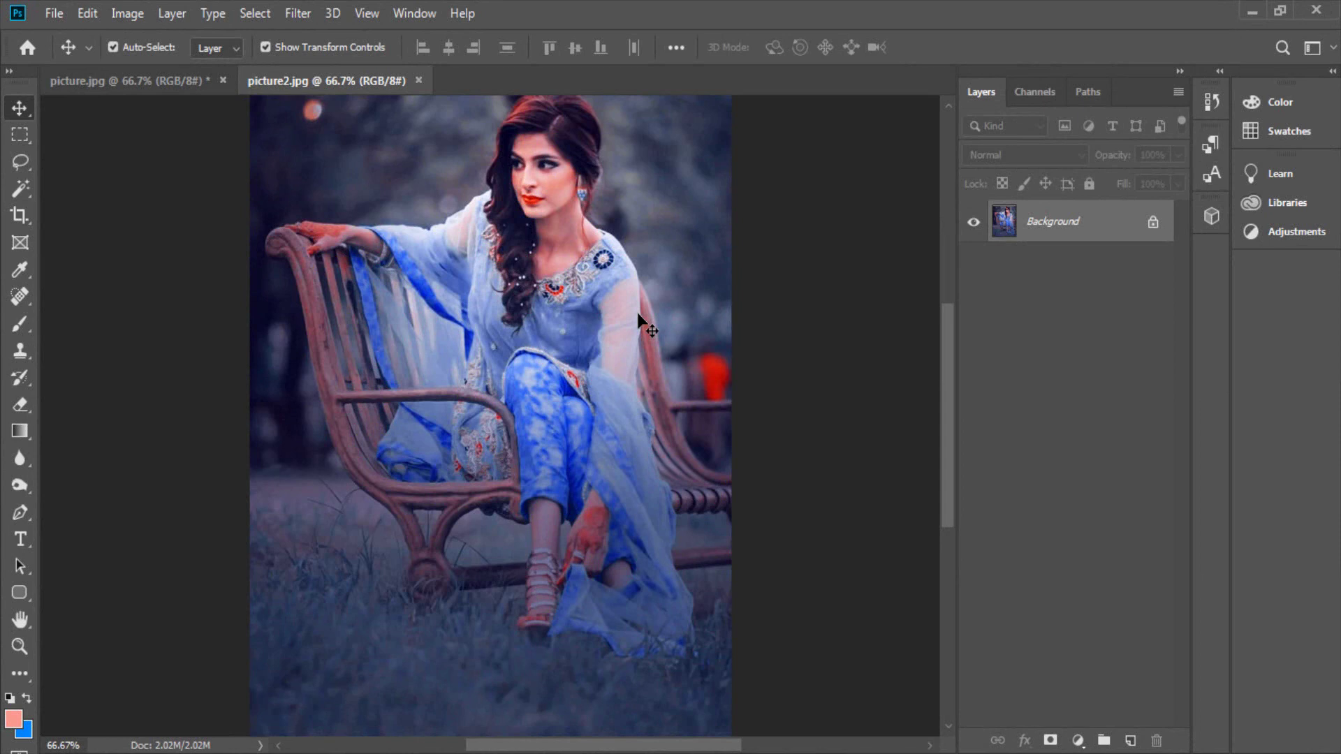
pyautogui.click(147, 81)
pyautogui.click(418, 80)
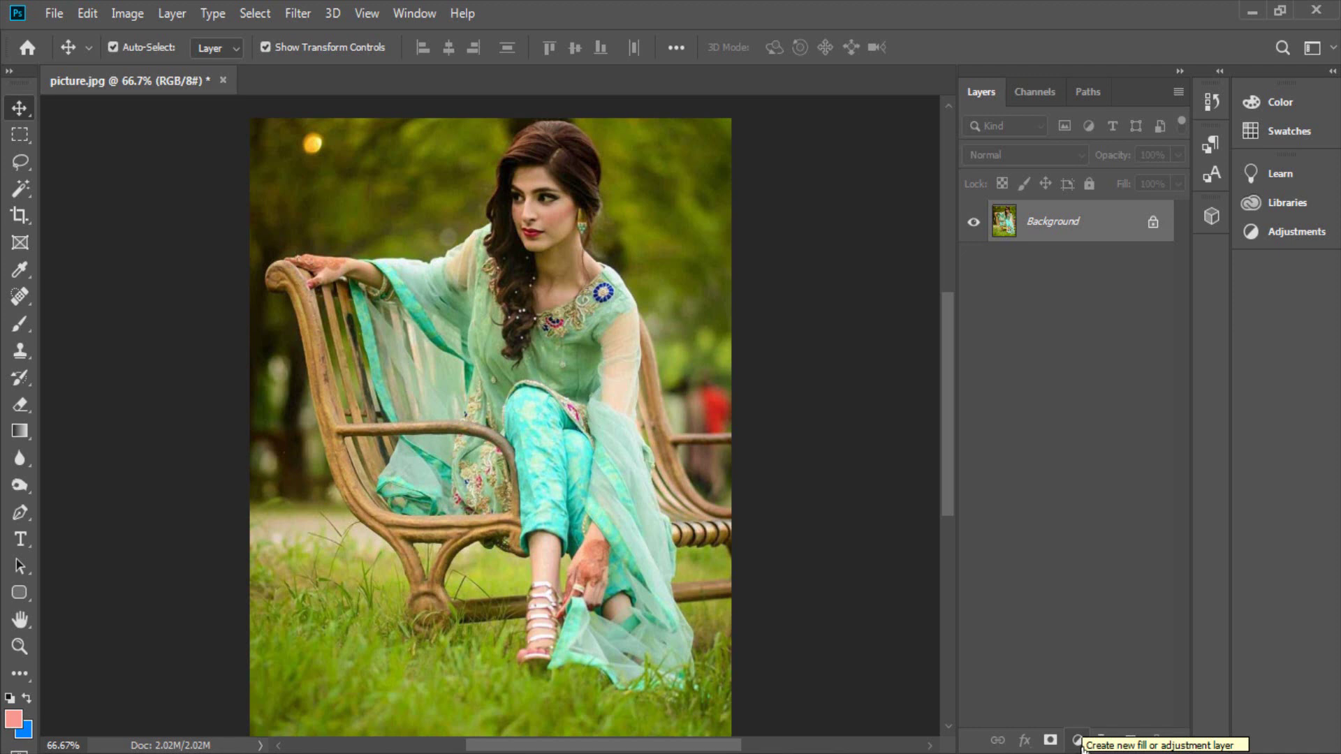
# Add a Gradient fill layer using the Neutral Density preset.
pyautogui.click(1077, 740)
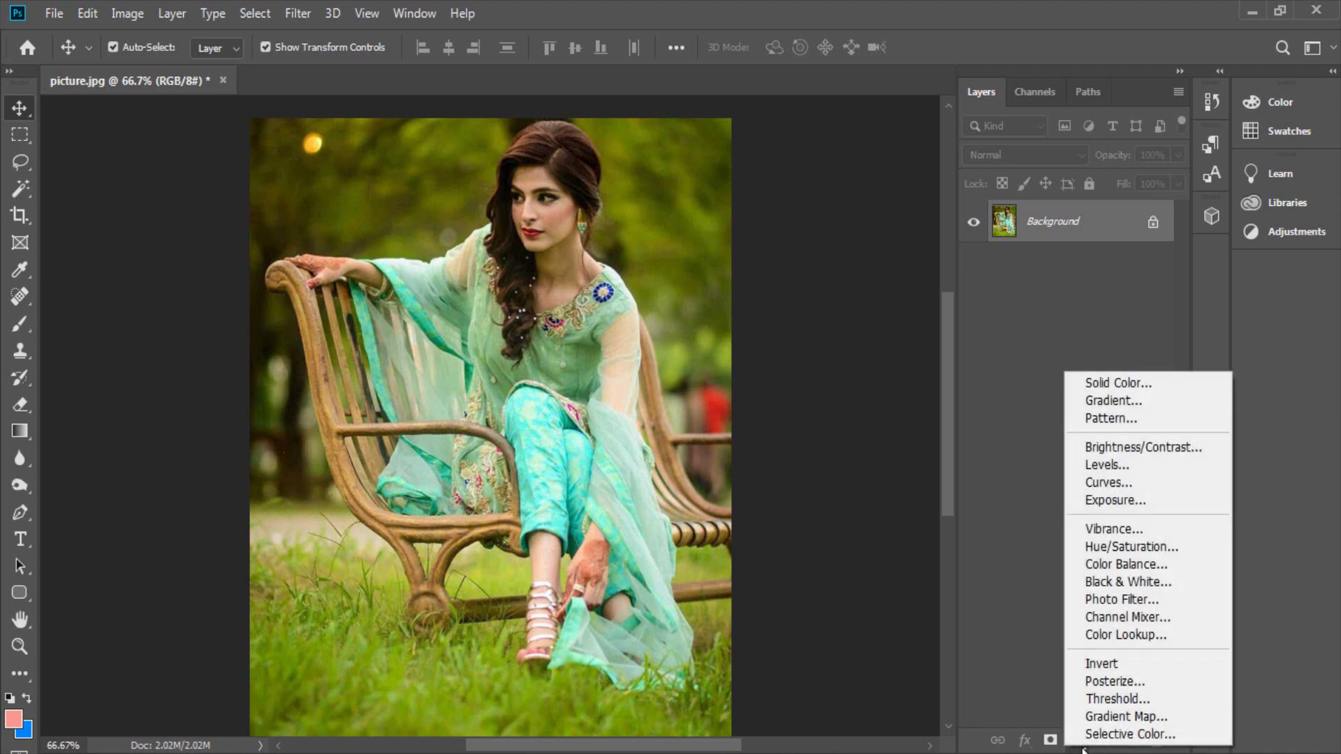
pyautogui.click(1098, 400)
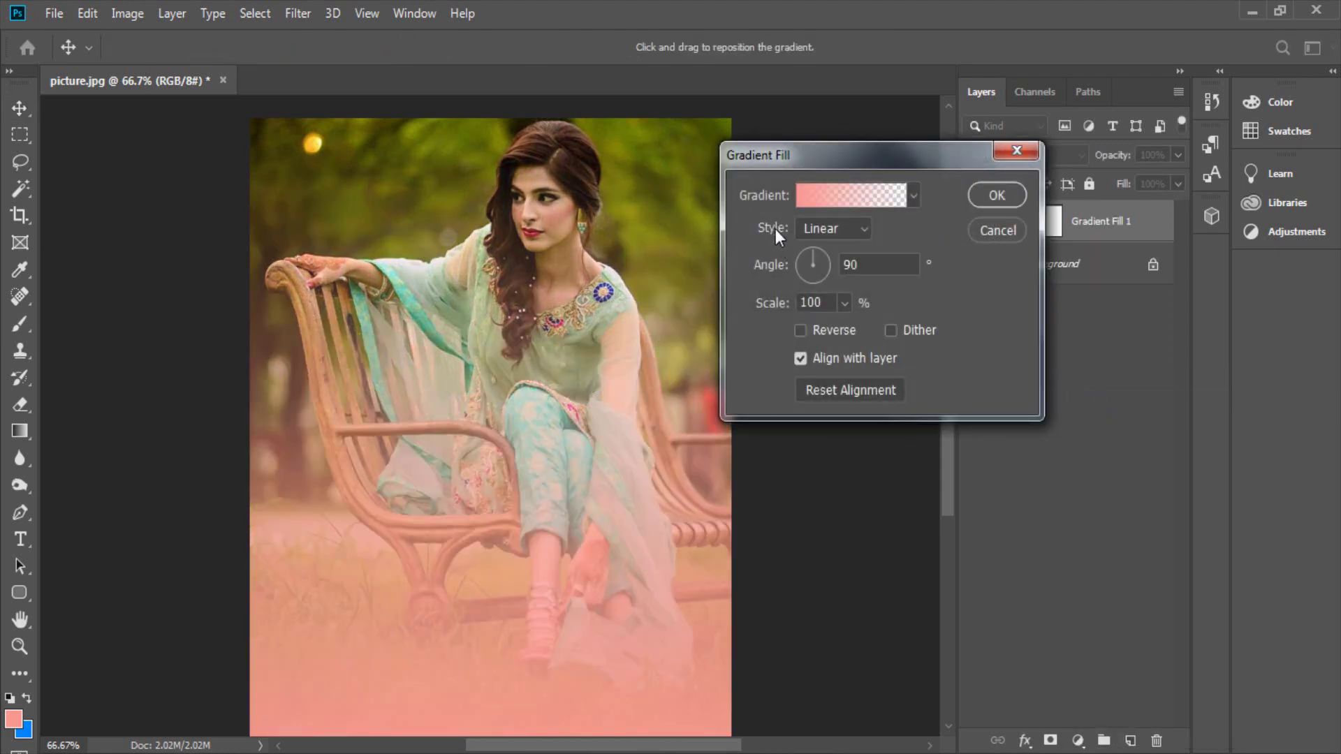
pyautogui.click(834, 193)
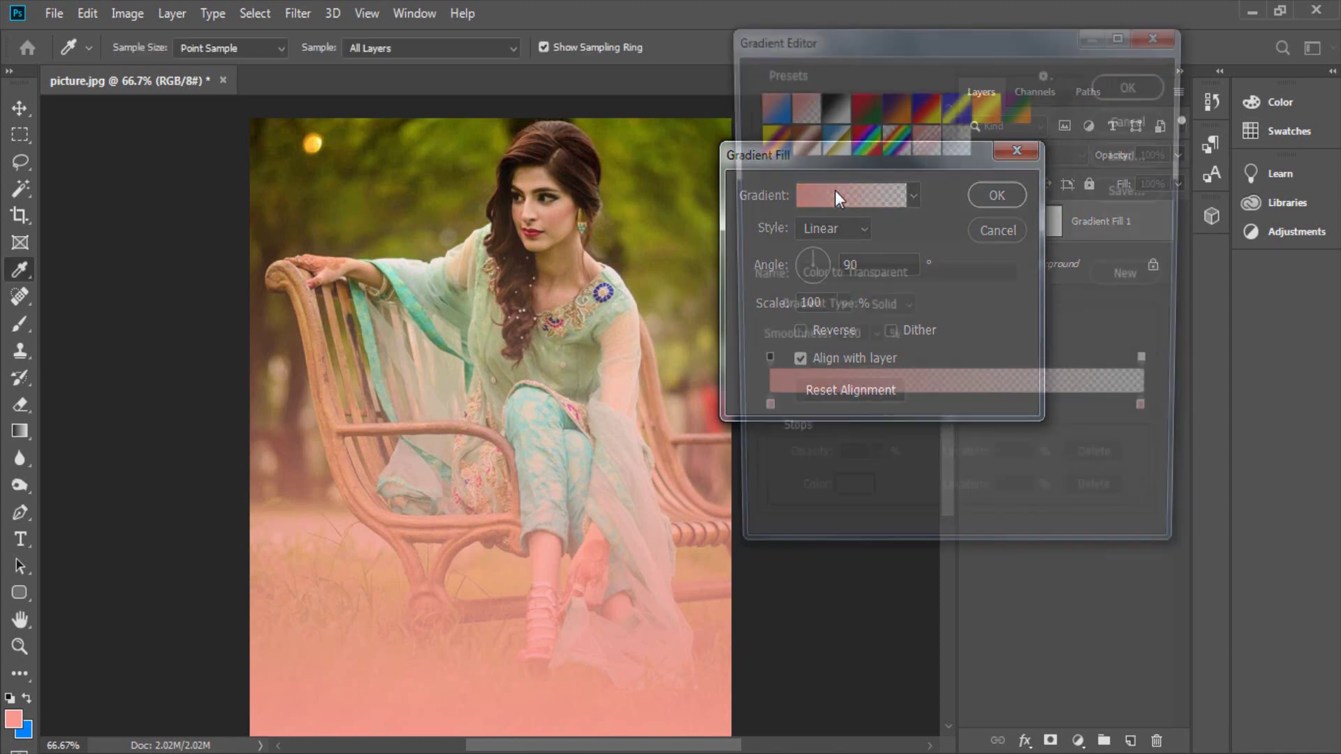
pyautogui.click(958, 143)
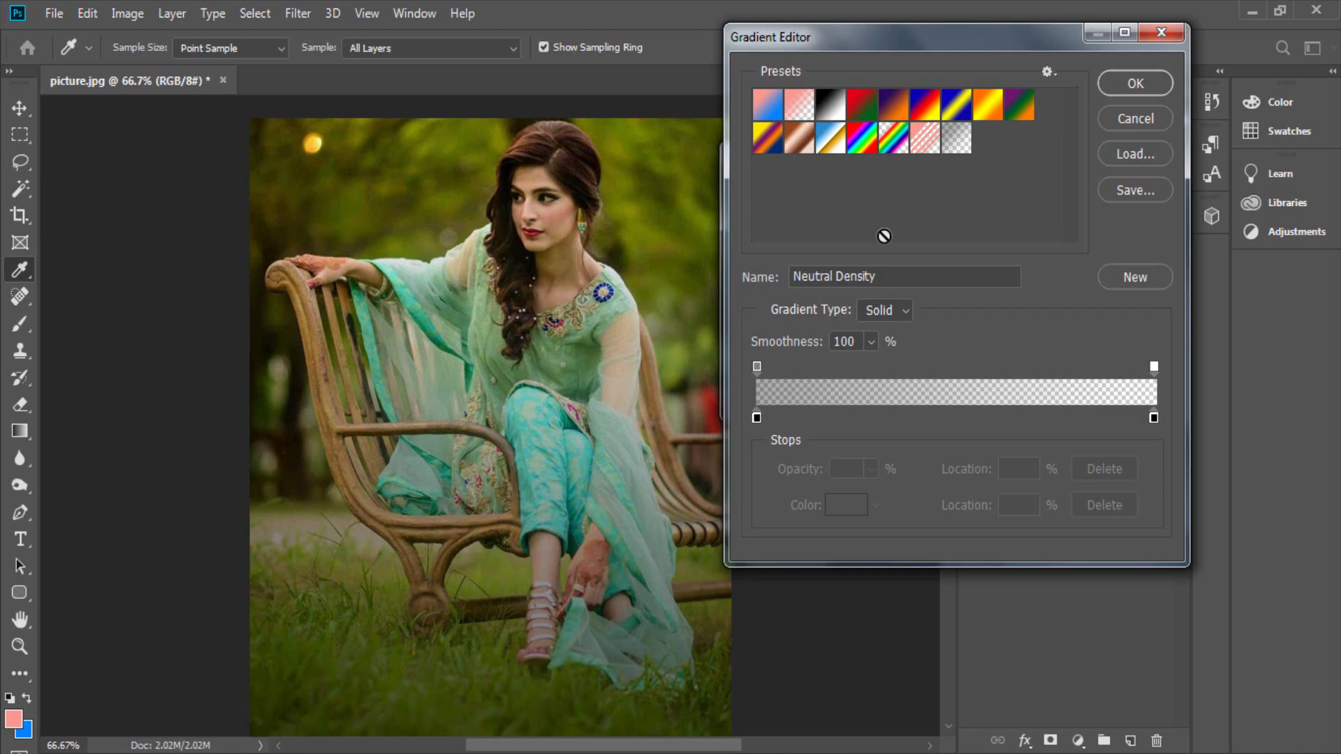
pyautogui.click(1137, 83)
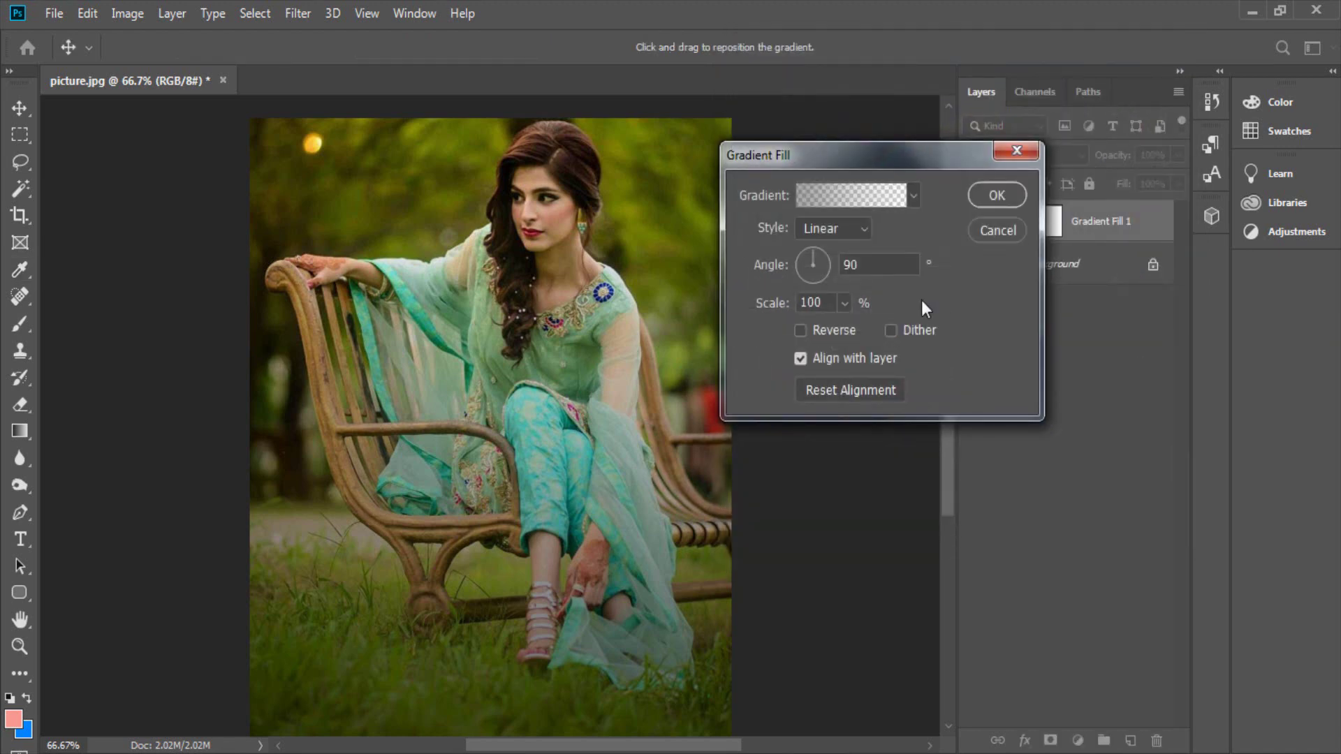
# Make the gradient Radial and Reversed, centre it on the face, and set scale to 120.
pyautogui.click(822, 229)
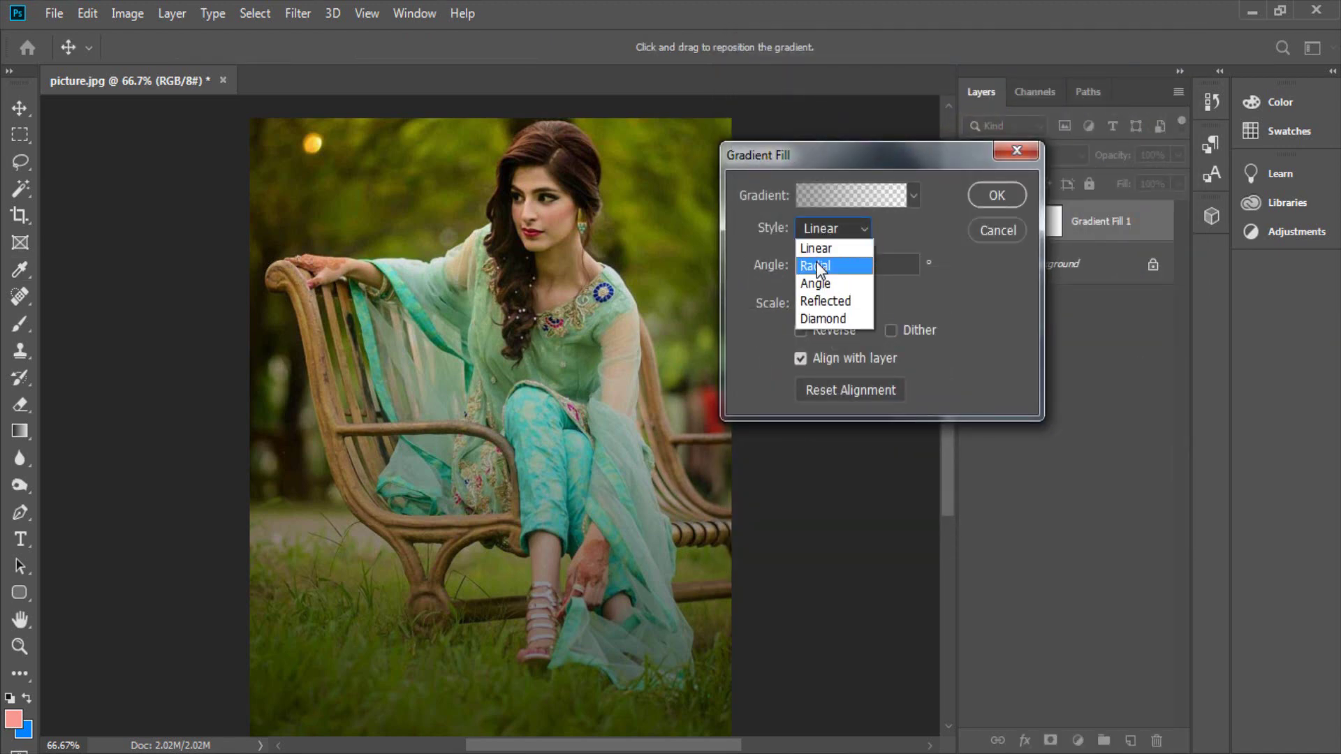
pyautogui.click(816, 262)
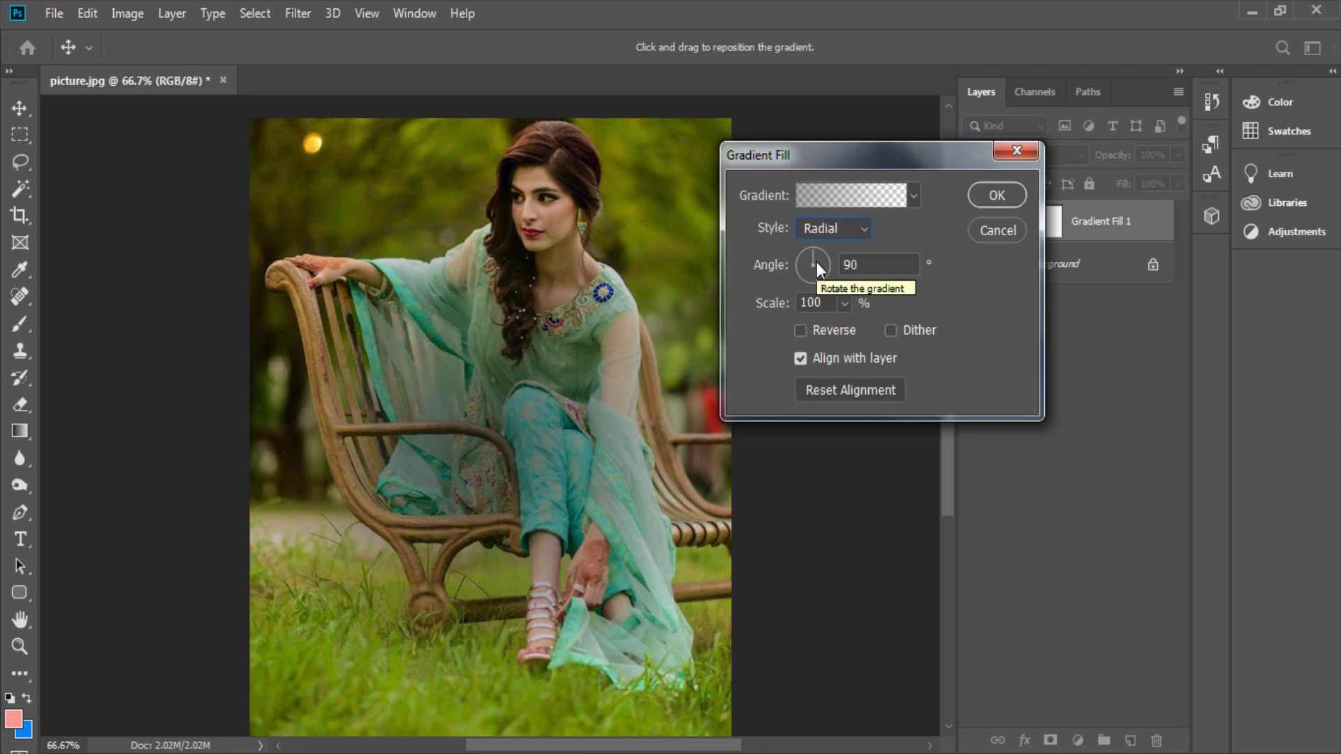
pyautogui.click(799, 330)
pyautogui.moveTo(538, 342); pyautogui.dragTo(551, 233)
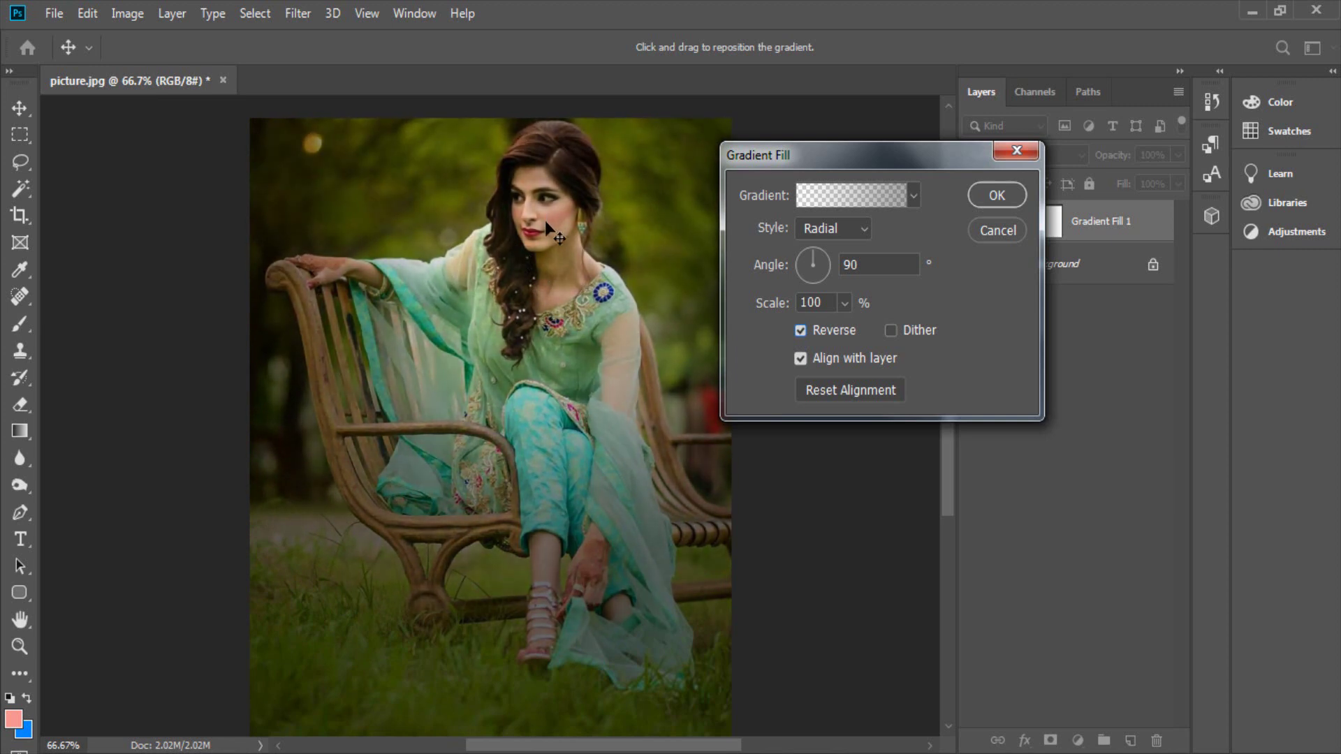
pyautogui.click(844, 303)
pyautogui.click(733, 285)
pyautogui.write('10')
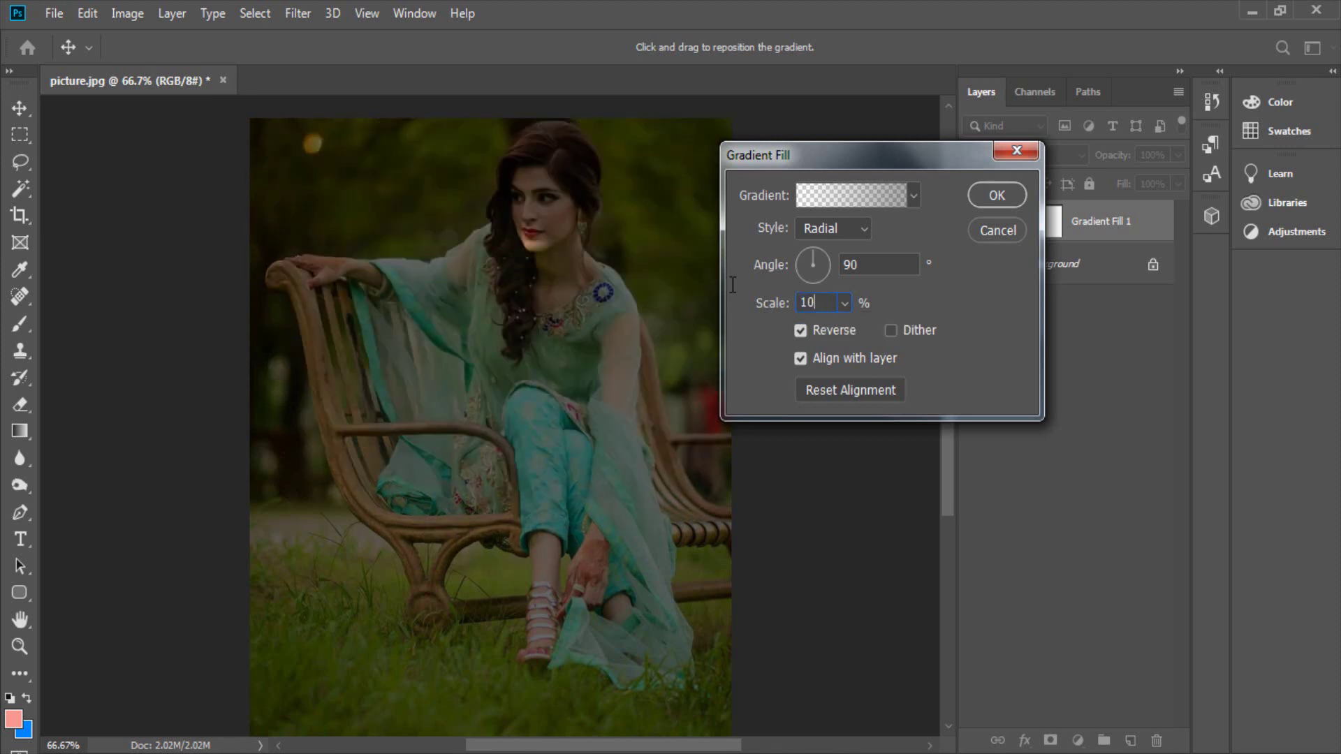
pyautogui.press('BackSpace')
pyautogui.write('2')
pyautogui.write('0')
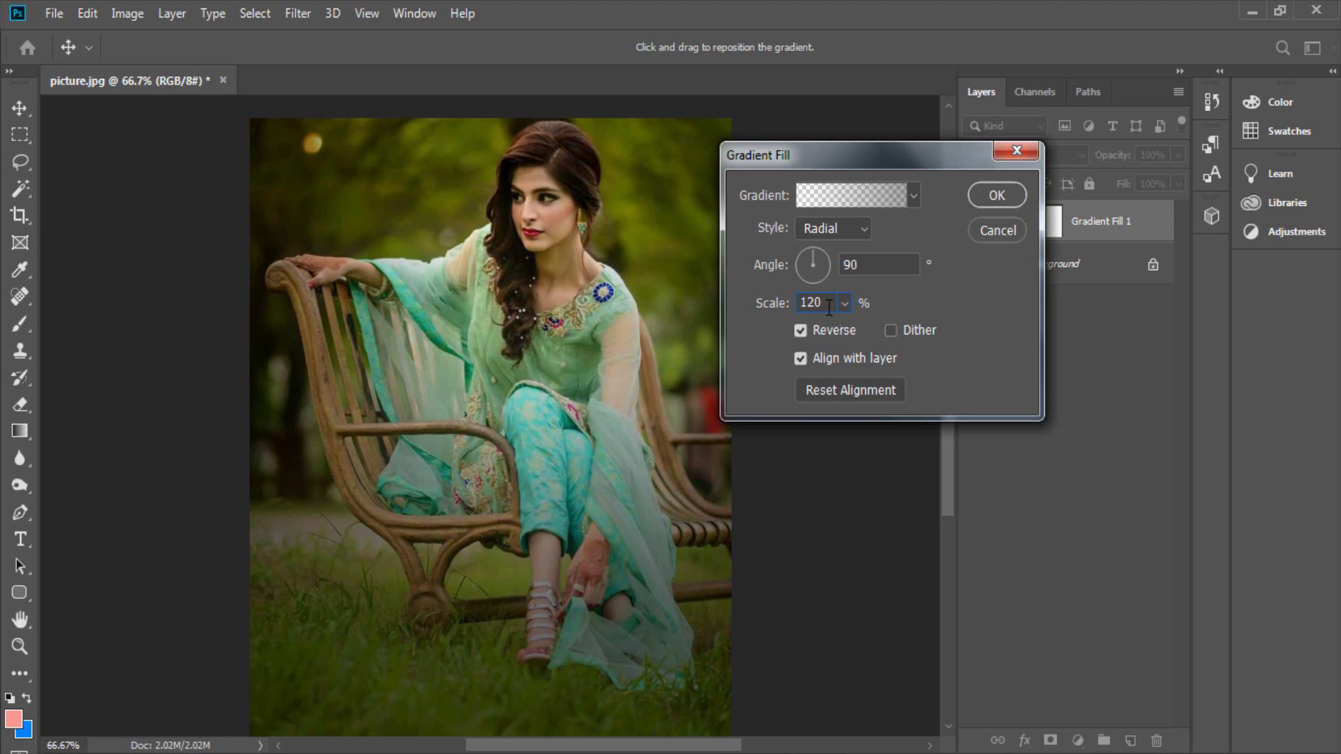
pyautogui.moveTo(824, 305); pyautogui.dragTo(814, 305)
# Change the gradient scale to 140% and confirm the fill.
pyautogui.click(844, 303)
pyautogui.doubleClick(826, 303)
pyautogui.write('1')
pyautogui.write('40')
pyautogui.press('Return')
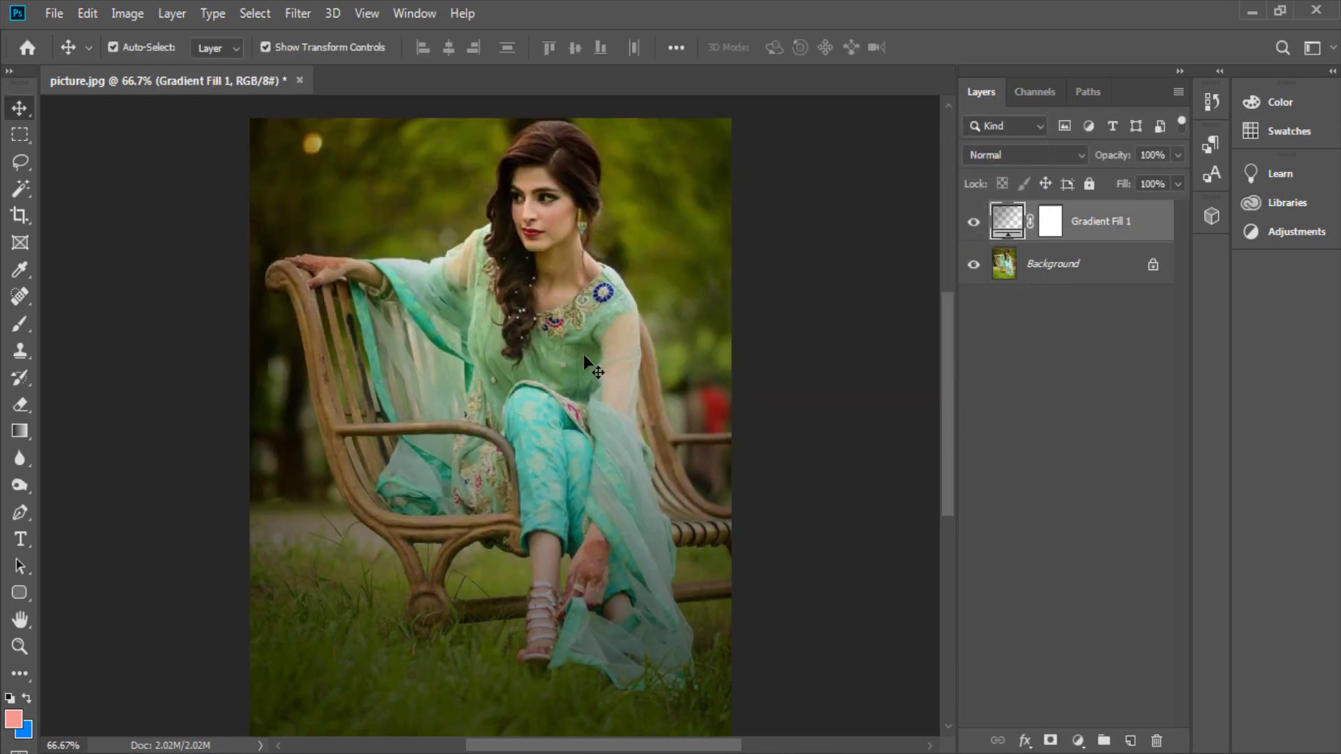
# Reopen Gradient Fill 1 and move the vignette centre down to the chest.
pyautogui.doubleClick(1007, 220)
pyautogui.moveTo(541, 269); pyautogui.dragTo(554, 193)
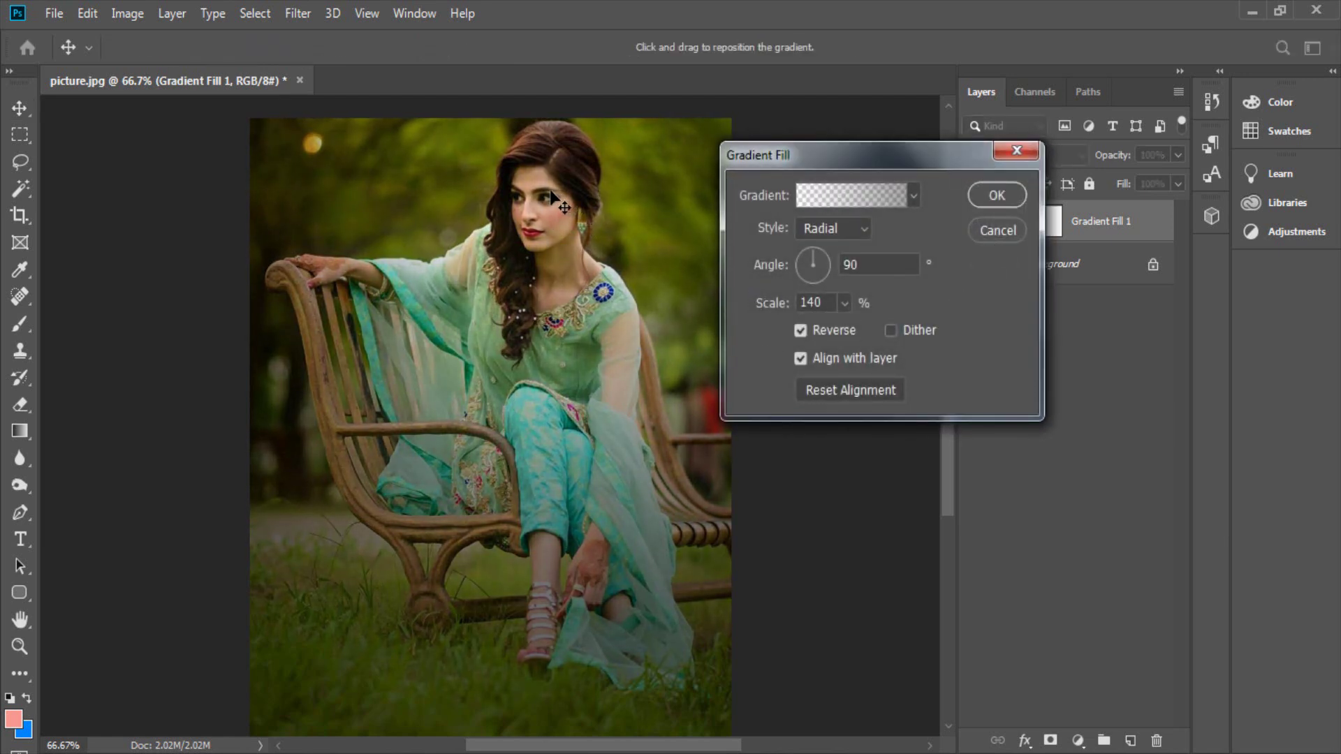
pyautogui.moveTo(550, 199); pyautogui.dragTo(551, 288)
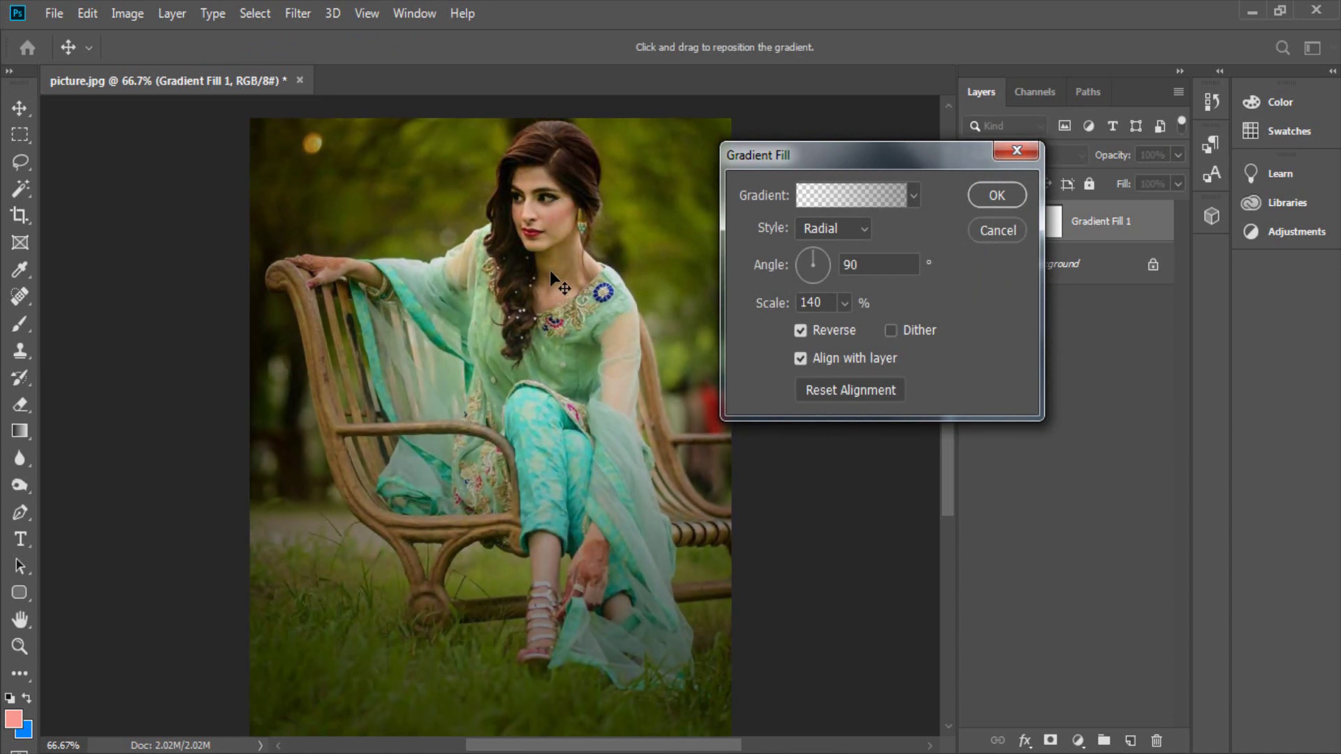
pyautogui.click(1007, 199)
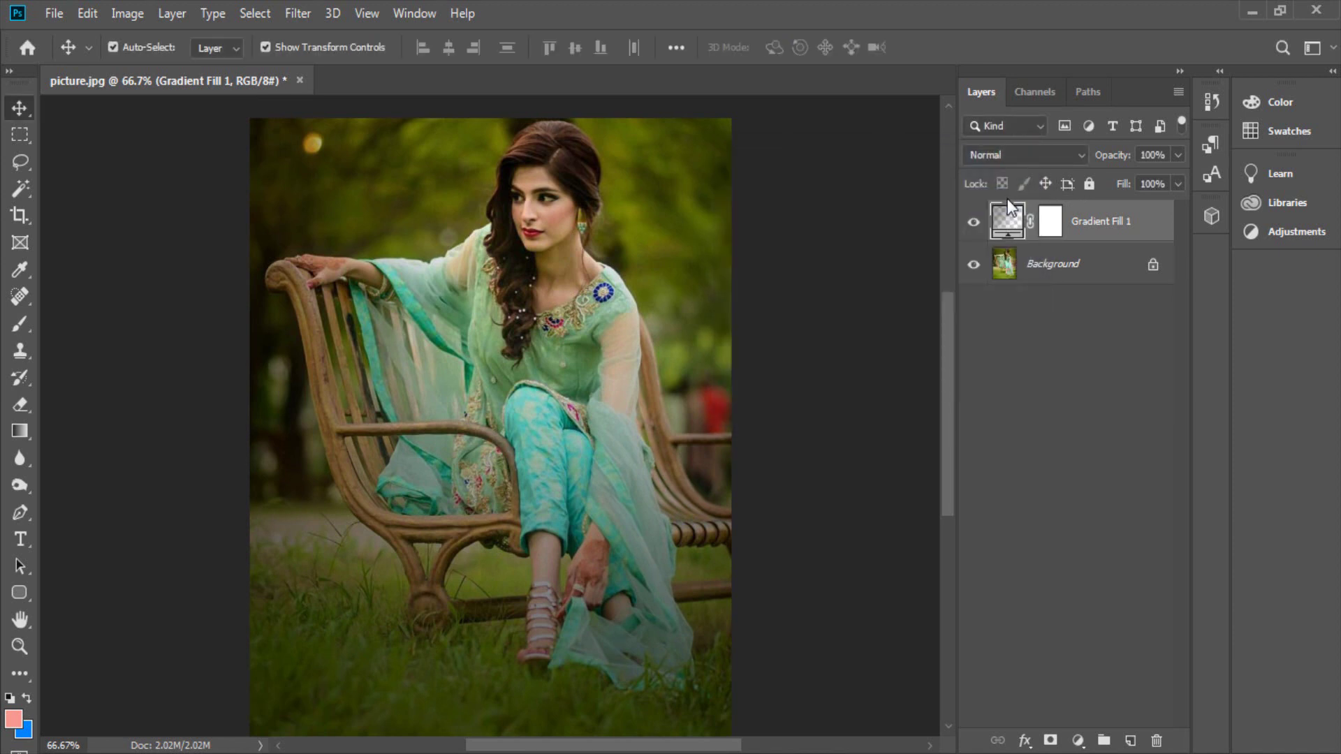
# Add a Channel Mixer layer with Blue output Red +16, Green +99, Blue +97.
pyautogui.click(1078, 741)
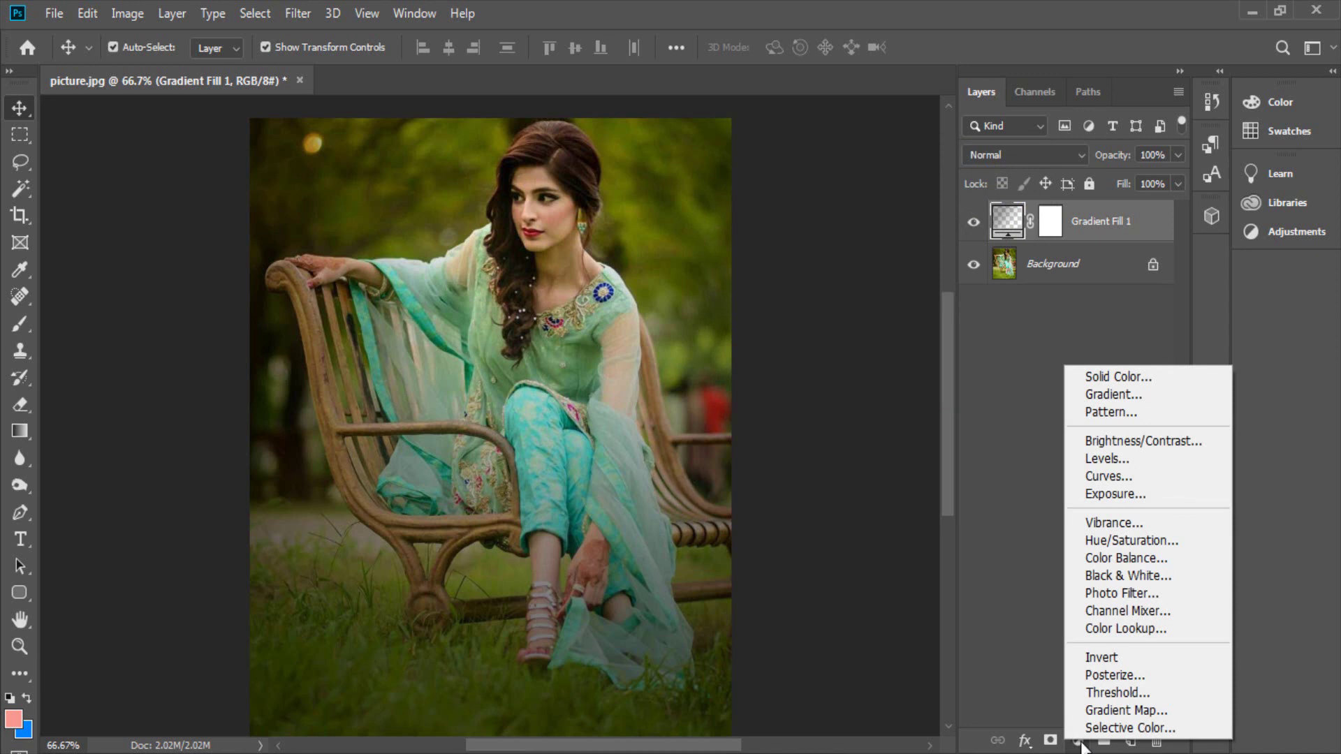
pyautogui.click(1120, 612)
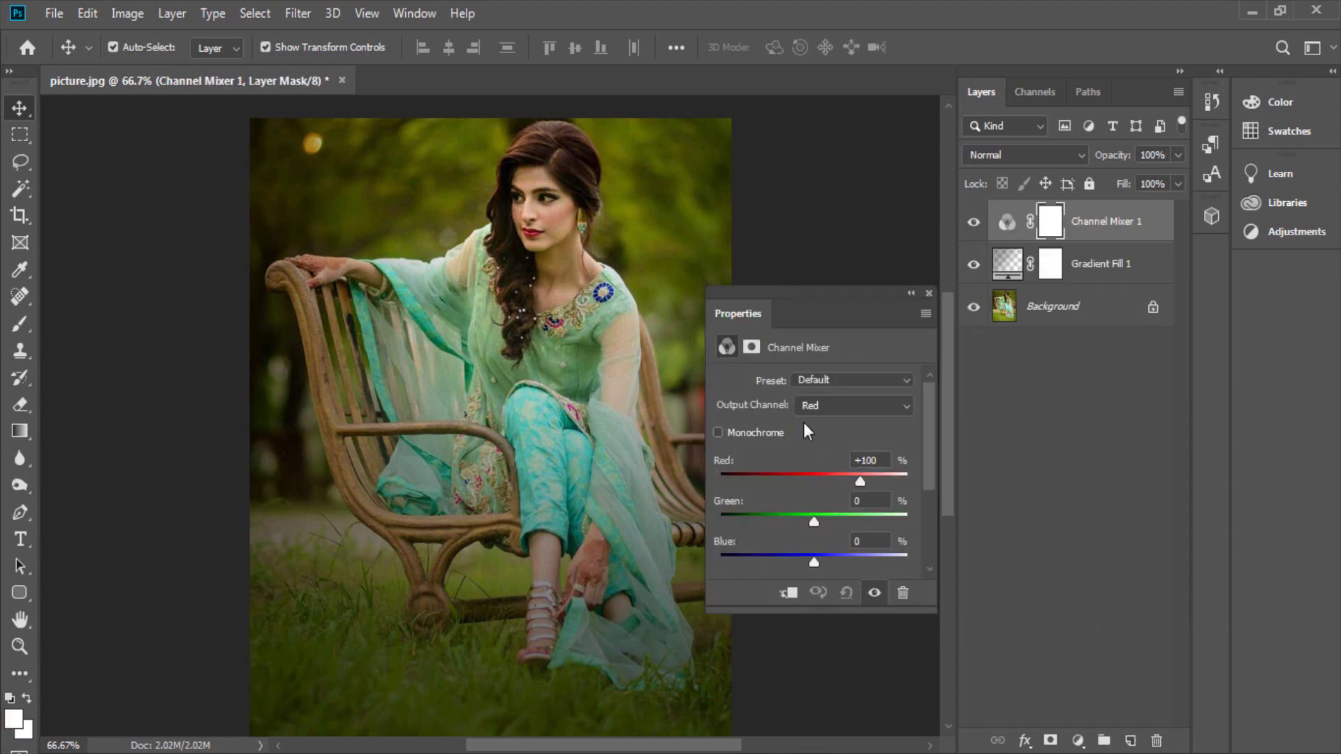
pyautogui.click(821, 408)
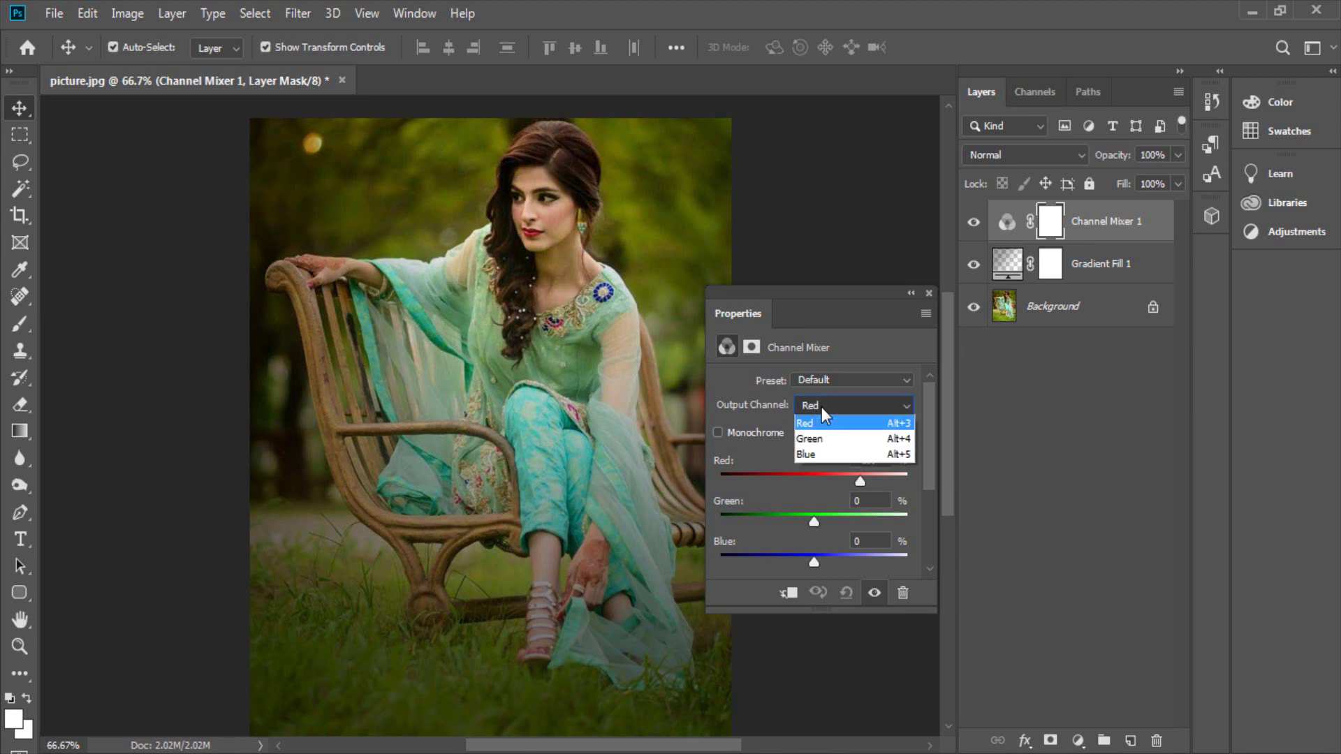
pyautogui.click(810, 452)
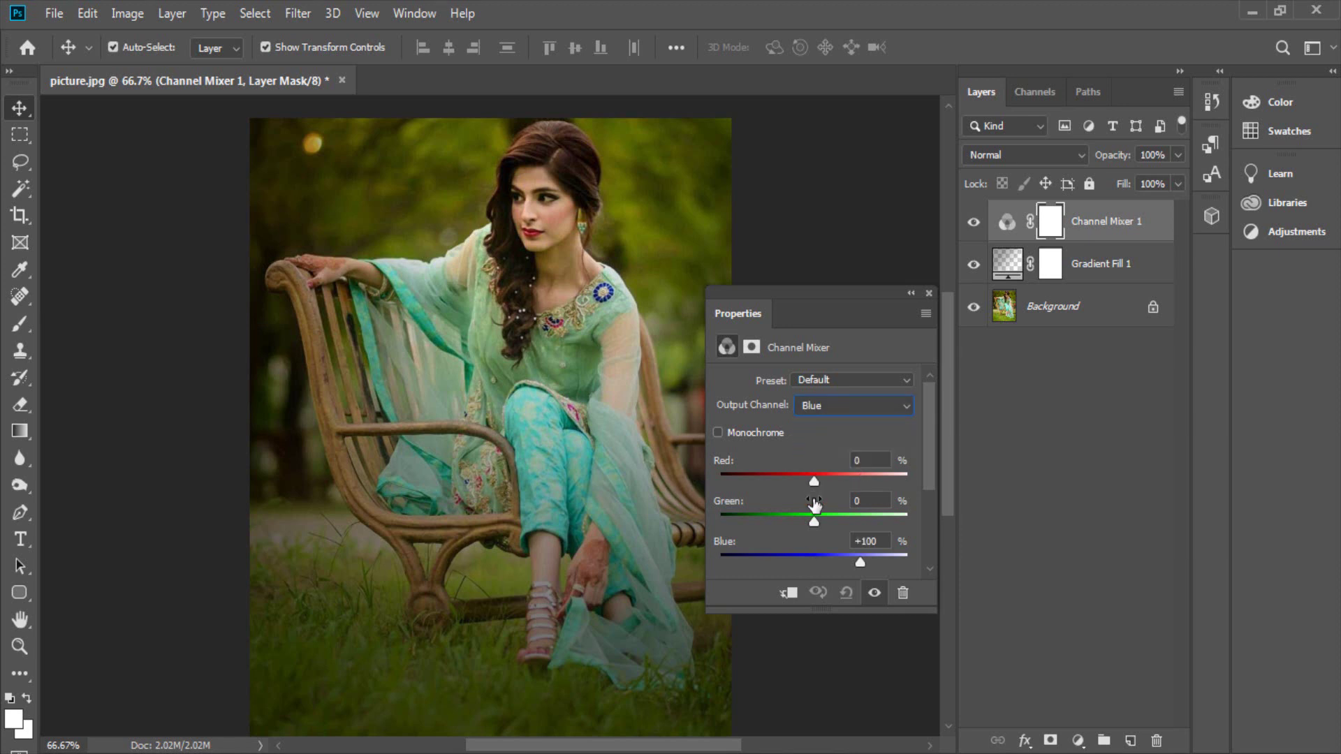
pyautogui.moveTo(815, 522); pyautogui.dragTo(844, 524)
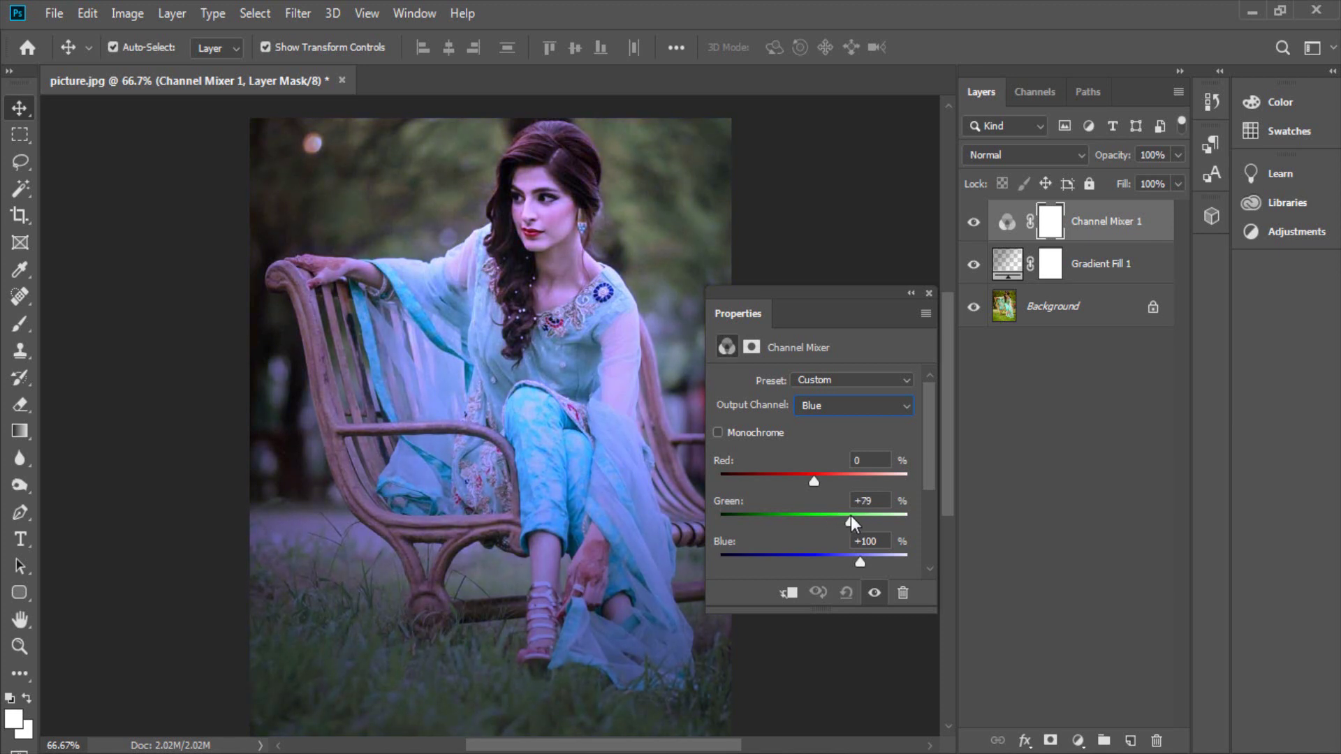
pyautogui.moveTo(850, 516); pyautogui.dragTo(854, 516)
pyautogui.moveTo(859, 563); pyautogui.dragTo(864, 569)
pyautogui.moveTo(815, 479)
pyautogui.mouseDown()
pyautogui.moveTo(832, 485)
pyautogui.moveTo(800, 481)
pyautogui.moveTo(857, 518)
pyautogui.mouseUp()
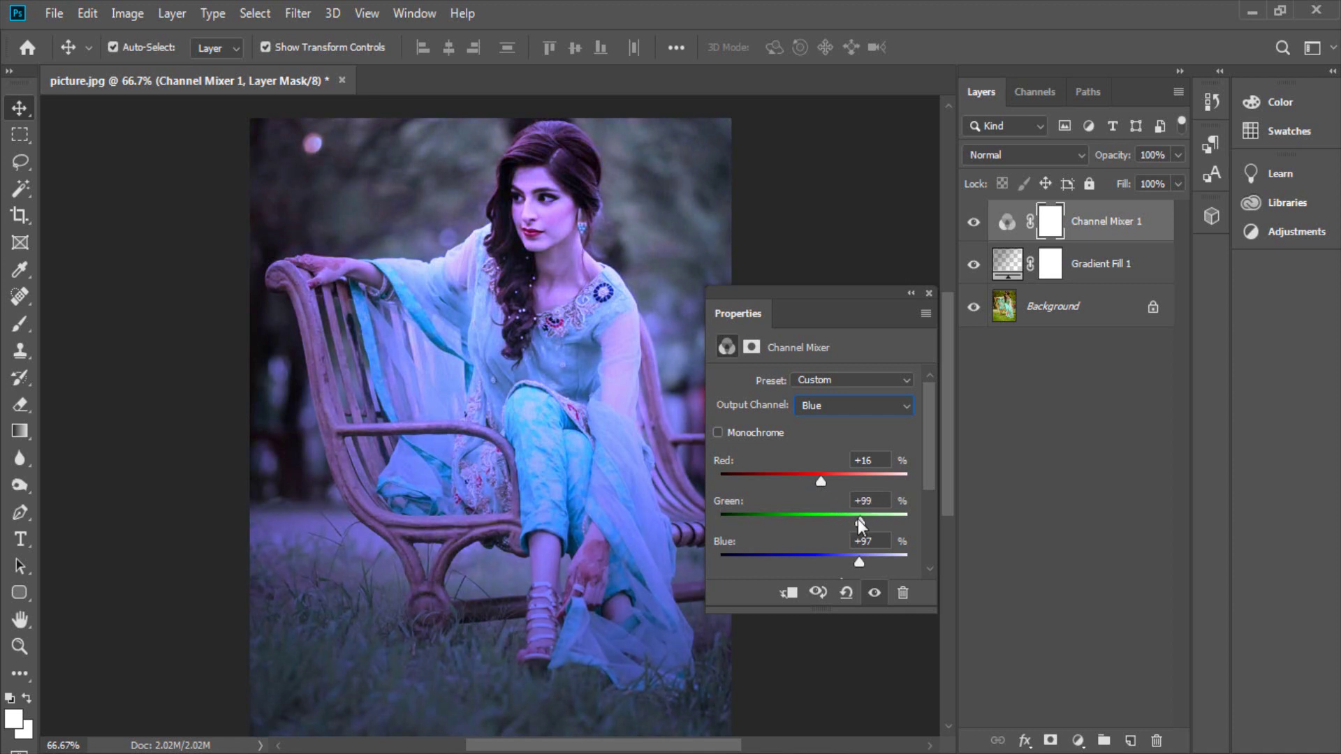
# Set the Green output's Blue to about -9 and close Properties.
pyautogui.click(831, 405)
pyautogui.click(827, 440)
pyautogui.moveTo(812, 556); pyautogui.dragTo(808, 564)
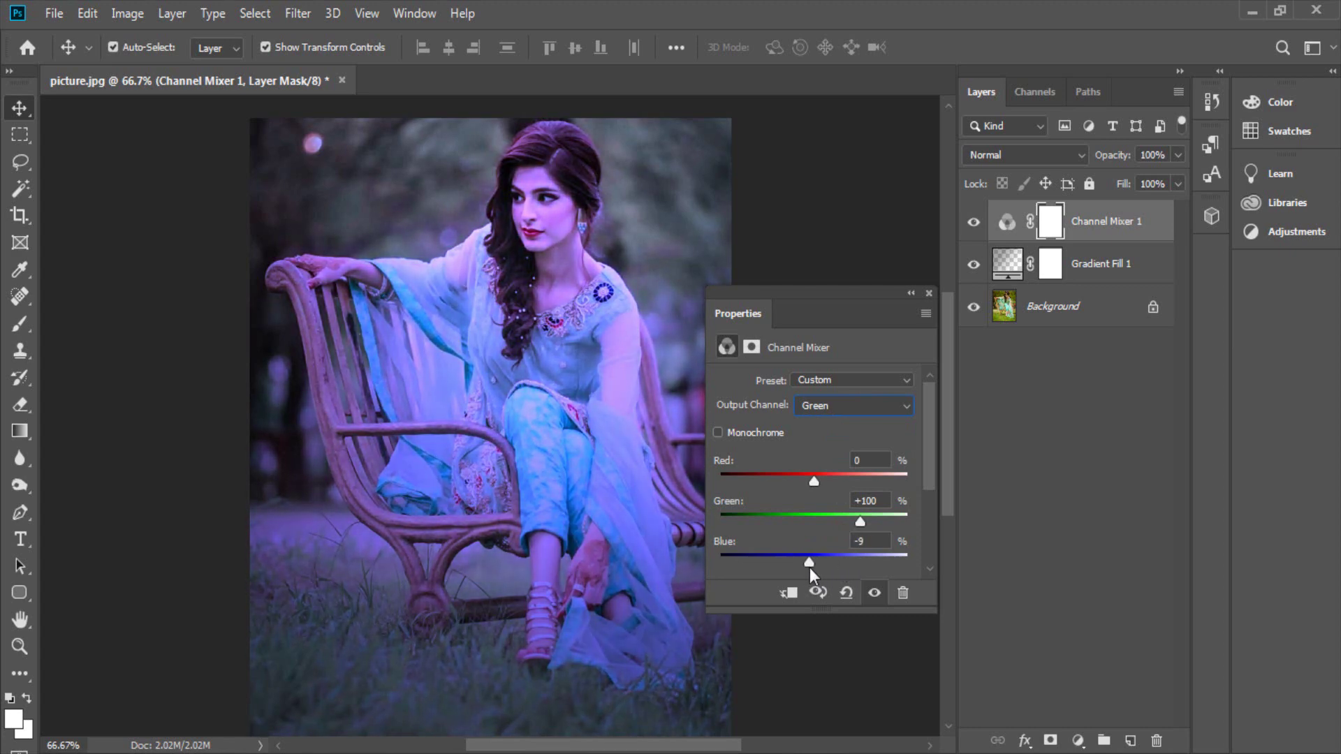
pyautogui.click(929, 293)
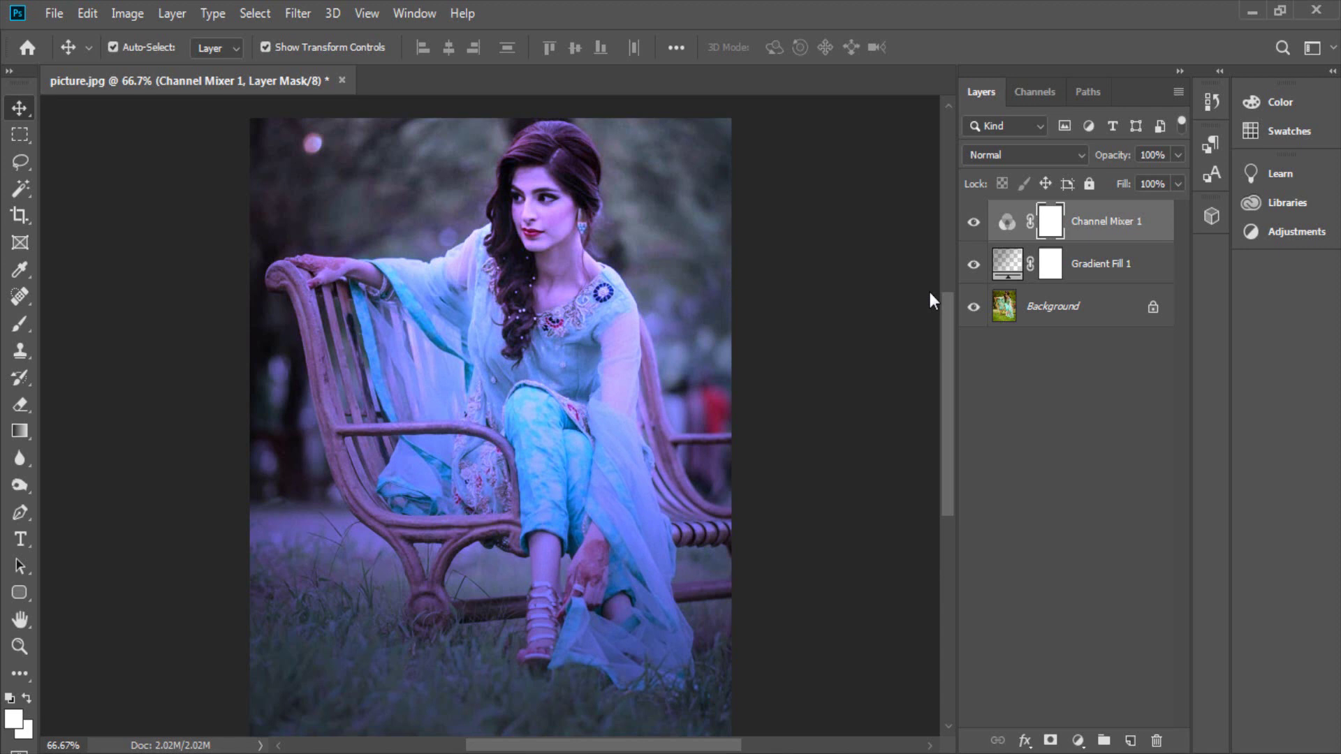
# Add a Hue/Saturation layer and shift the Cyans hue to +24.
pyautogui.click(1078, 740)
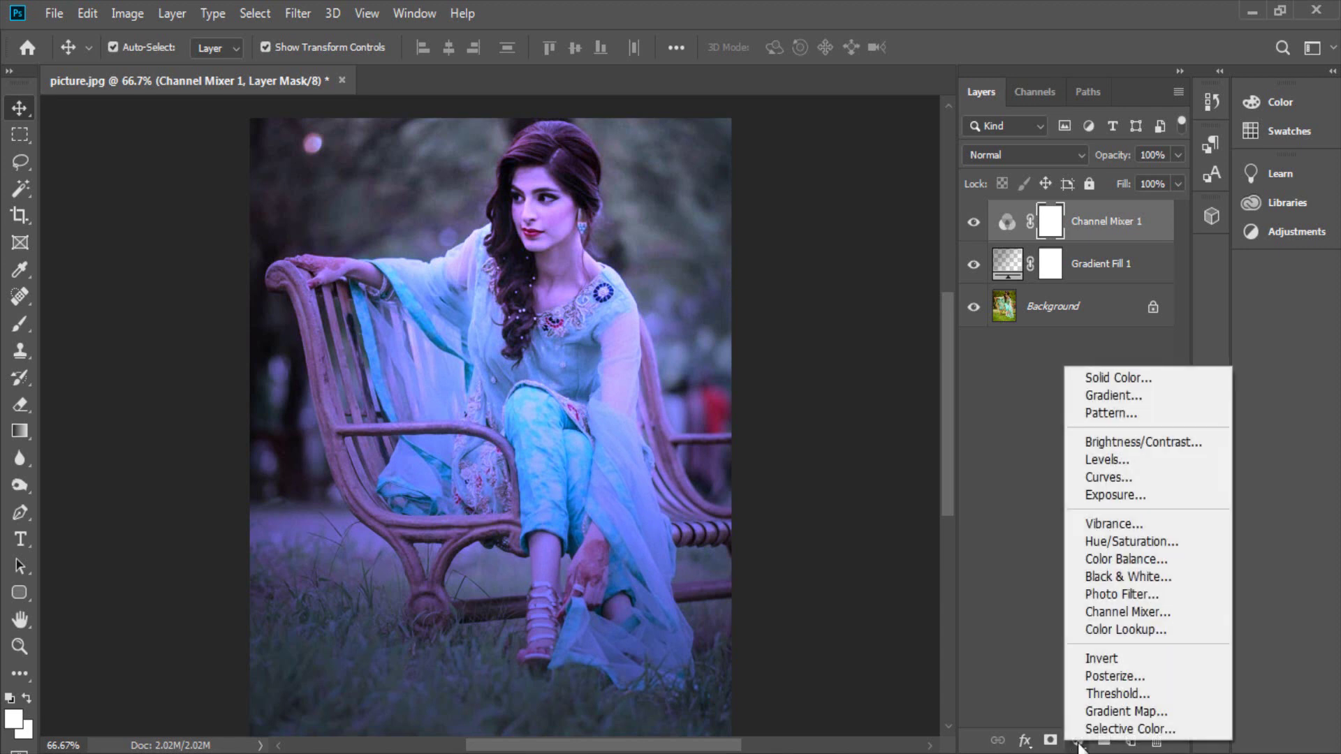
pyautogui.click(1107, 540)
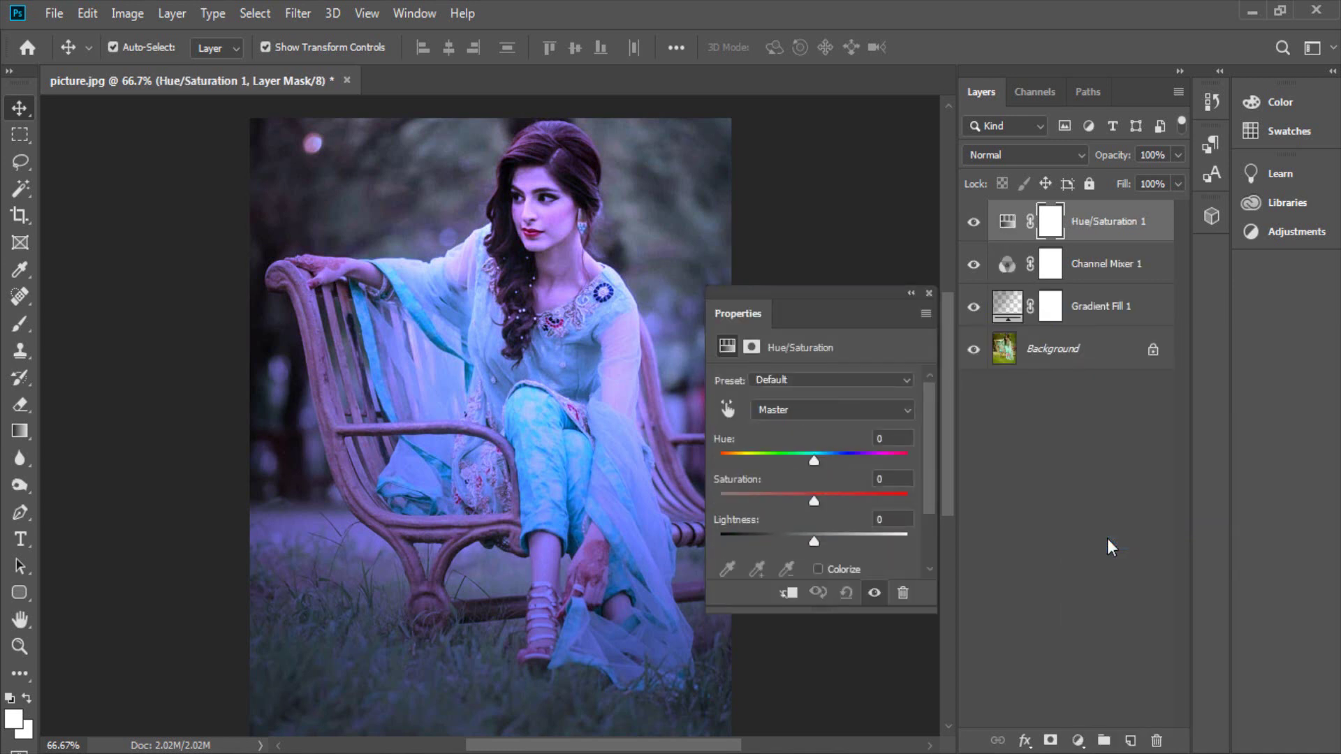
pyautogui.click(803, 408)
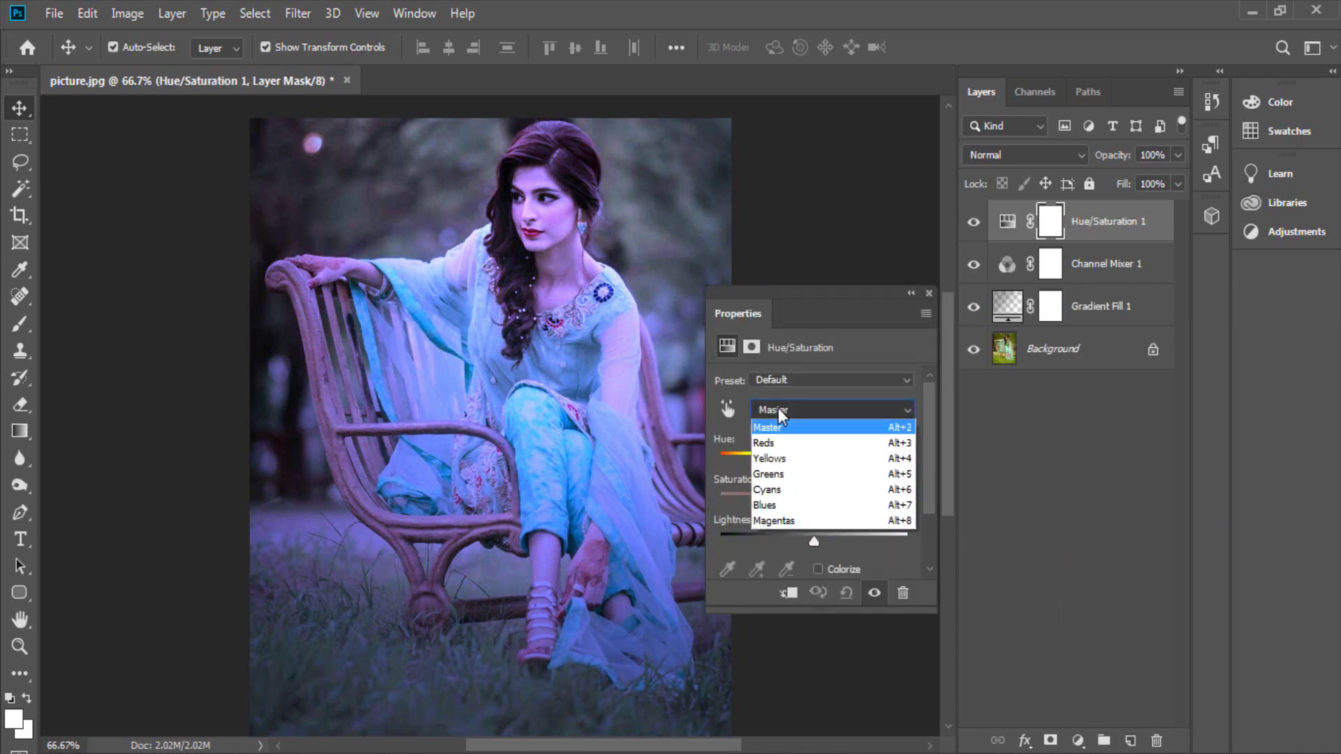
pyautogui.click(764, 489)
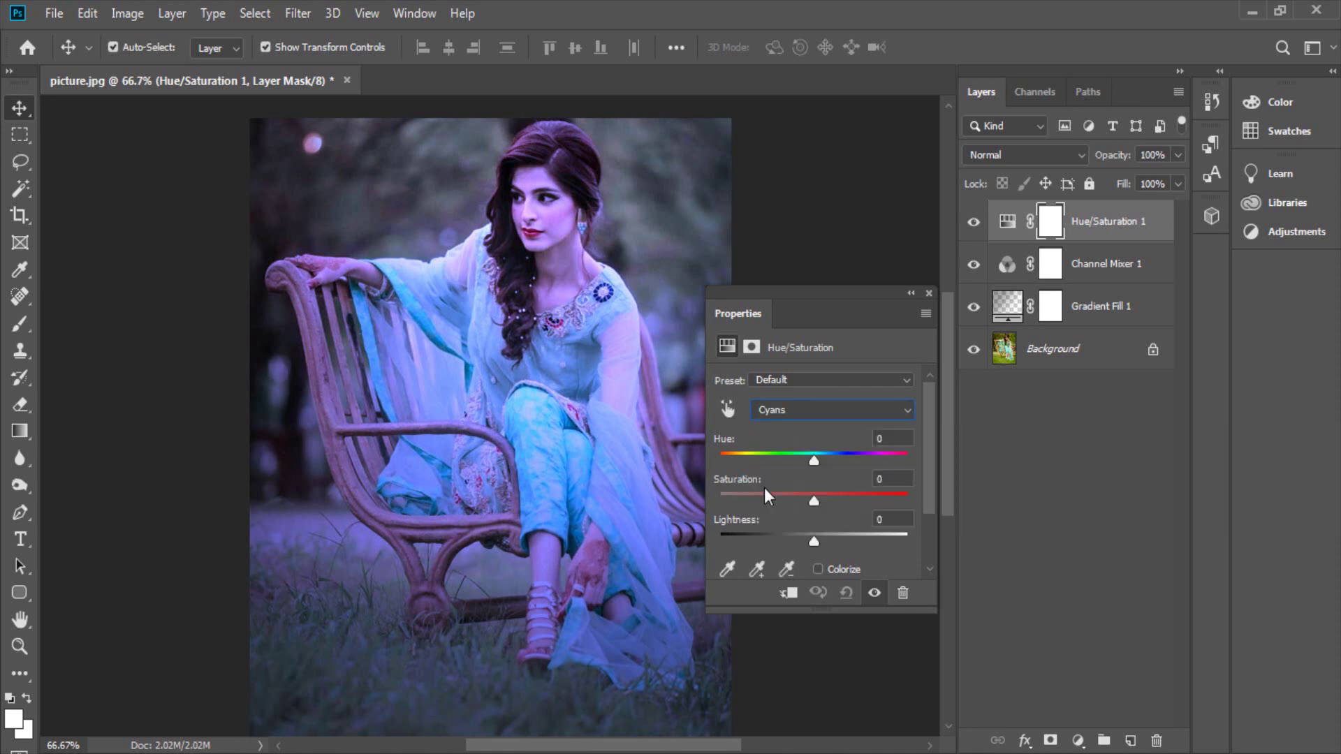
pyautogui.moveTo(813, 541)
pyautogui.mouseDown()
pyautogui.moveTo(853, 543)
pyautogui.moveTo(812, 536)
pyautogui.moveTo(826, 508)
pyautogui.moveTo(814, 500)
pyautogui.moveTo(828, 461)
pyautogui.moveTo(866, 462)
pyautogui.moveTo(835, 482)
pyautogui.moveTo(863, 493)
pyautogui.moveTo(783, 487)
pyautogui.moveTo(808, 488)
pyautogui.mouseUp()
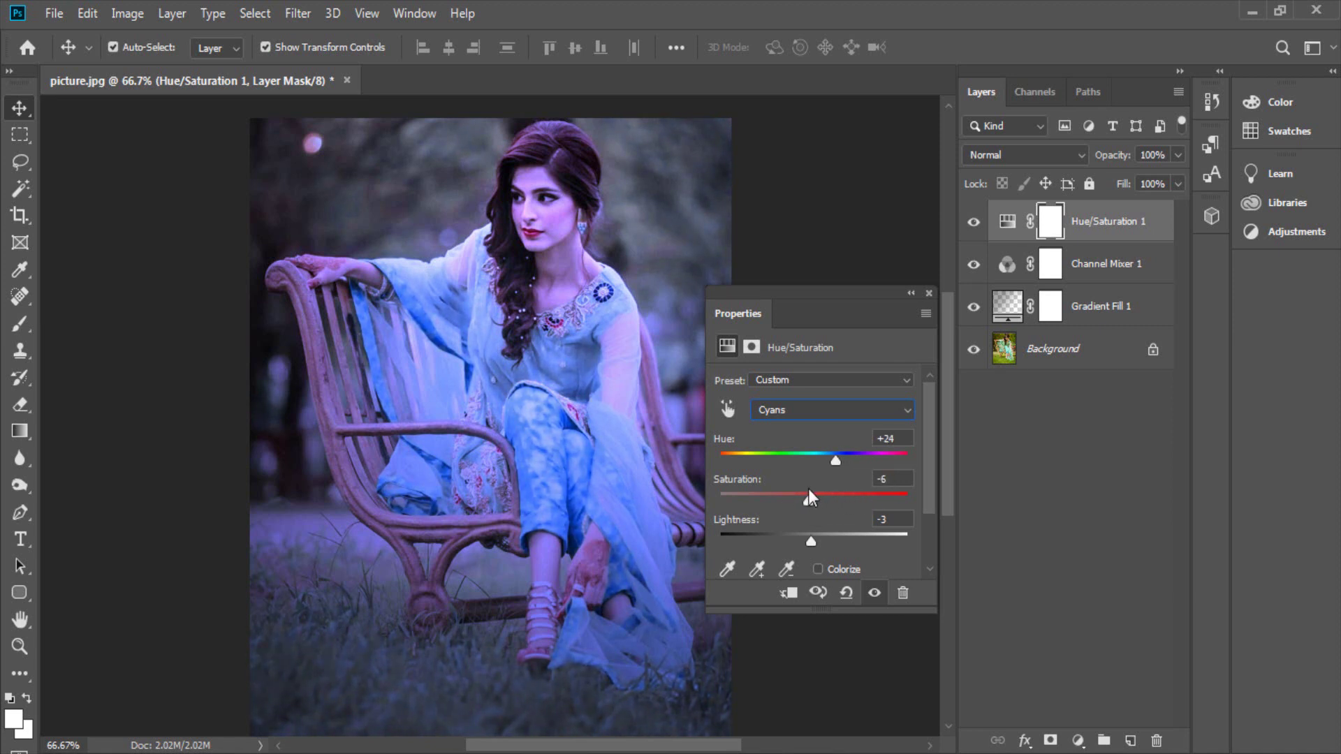
# Set the Blues range to Hue +12 and Lightness +8.
pyautogui.click(781, 407)
pyautogui.click(768, 515)
pyautogui.moveTo(814, 460); pyautogui.dragTo(823, 462)
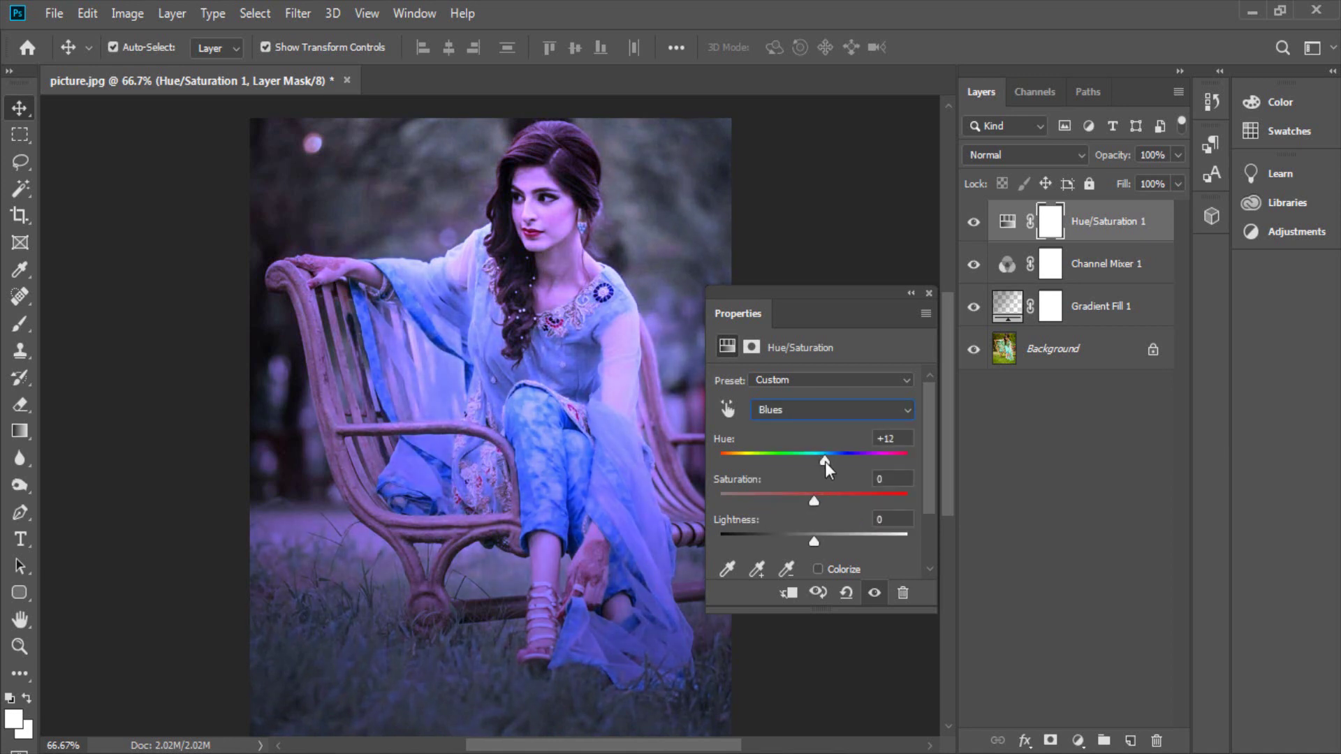
pyautogui.moveTo(813, 540)
pyautogui.mouseDown()
pyautogui.moveTo(840, 531)
pyautogui.moveTo(767, 529)
pyautogui.moveTo(831, 534)
pyautogui.moveTo(820, 537)
pyautogui.mouseUp()
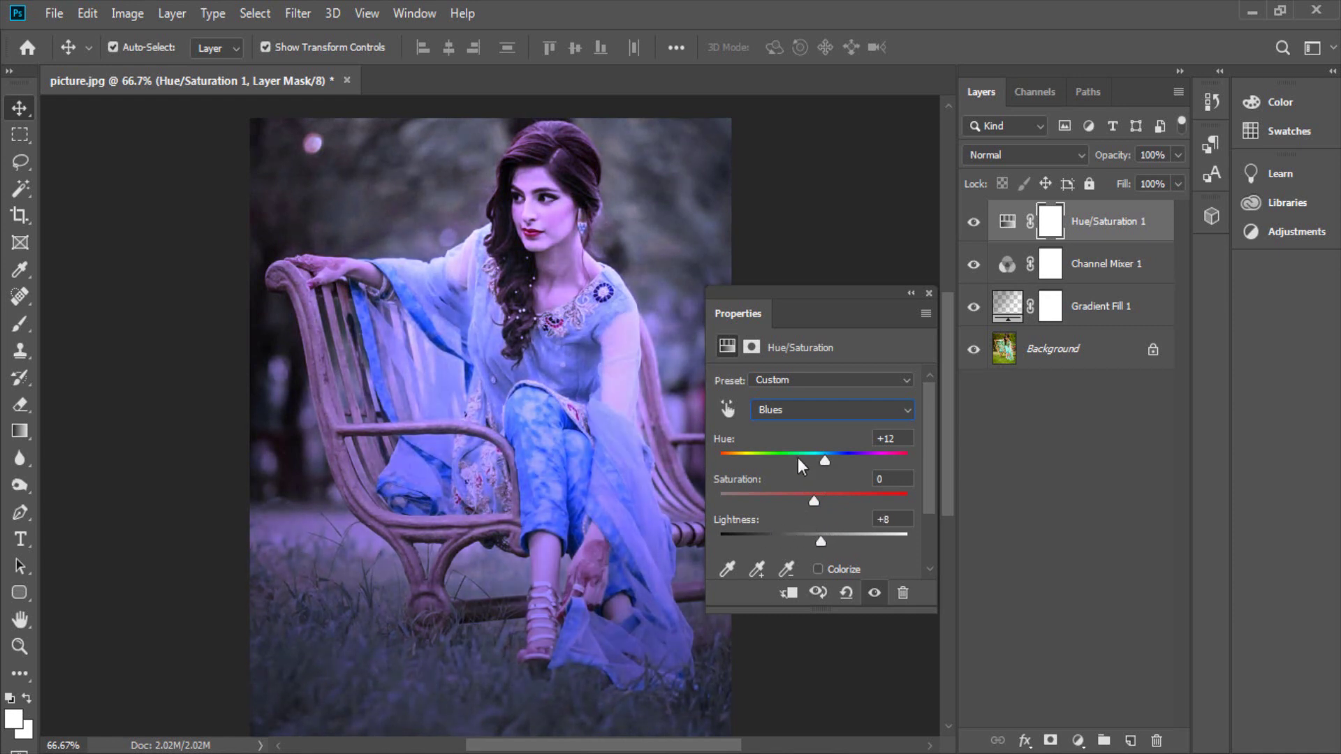
# Set the Yellows range to Hue +27 and Saturation +17, then close Properties.
pyautogui.click(792, 412)
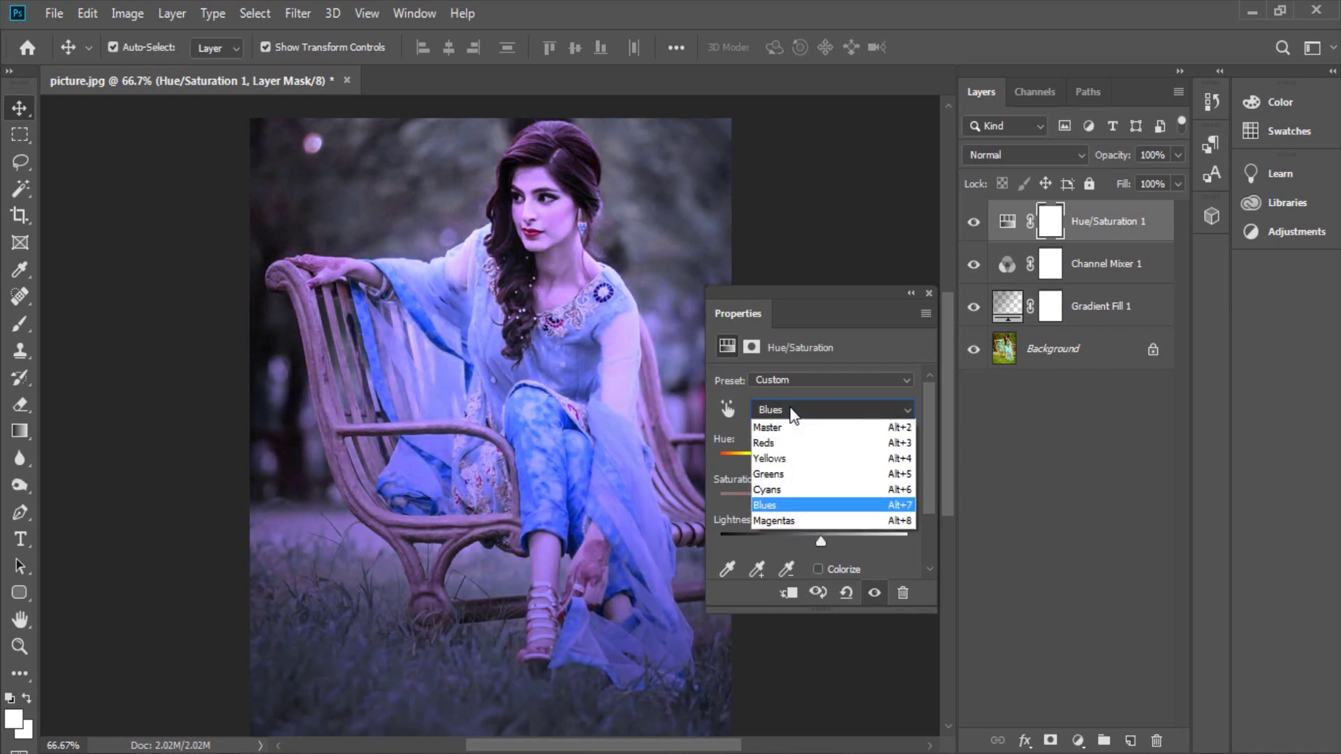
pyautogui.click(772, 458)
pyautogui.moveTo(817, 460); pyautogui.dragTo(838, 460)
pyautogui.moveTo(814, 501); pyautogui.dragTo(830, 501)
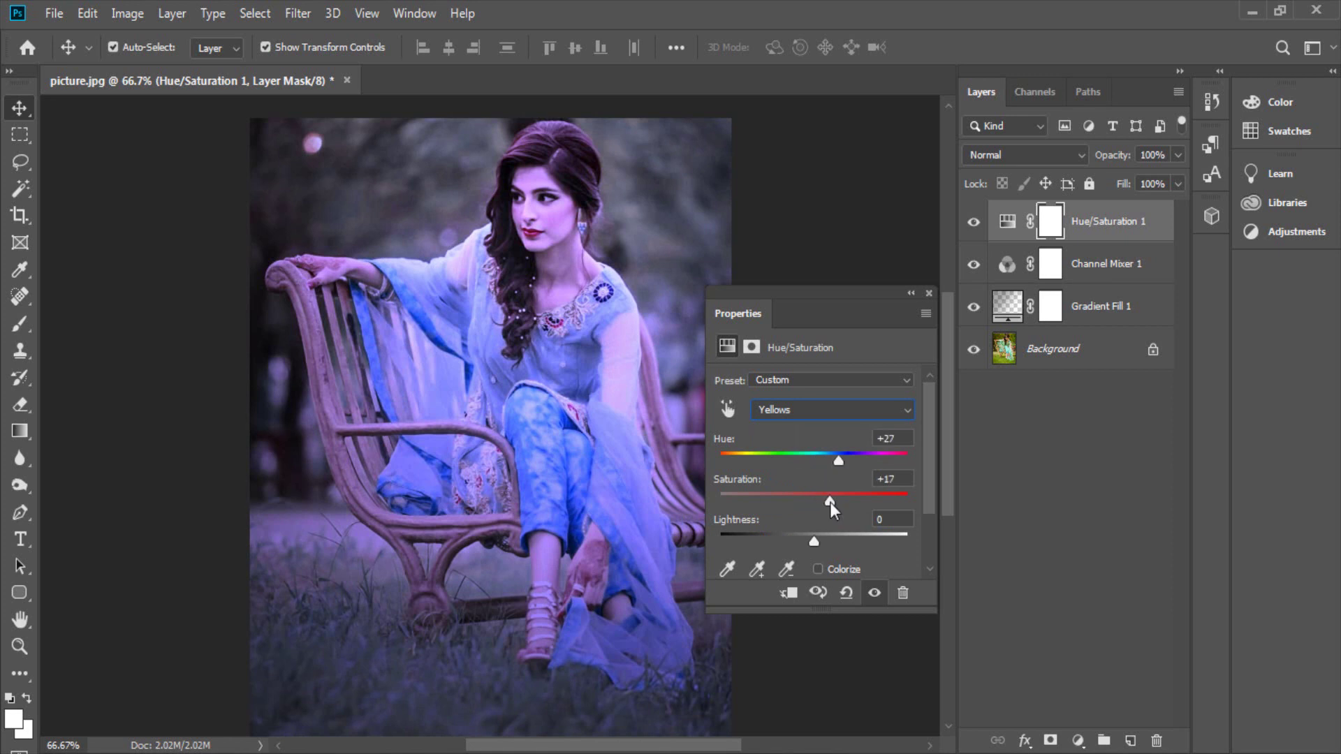
pyautogui.click(931, 293)
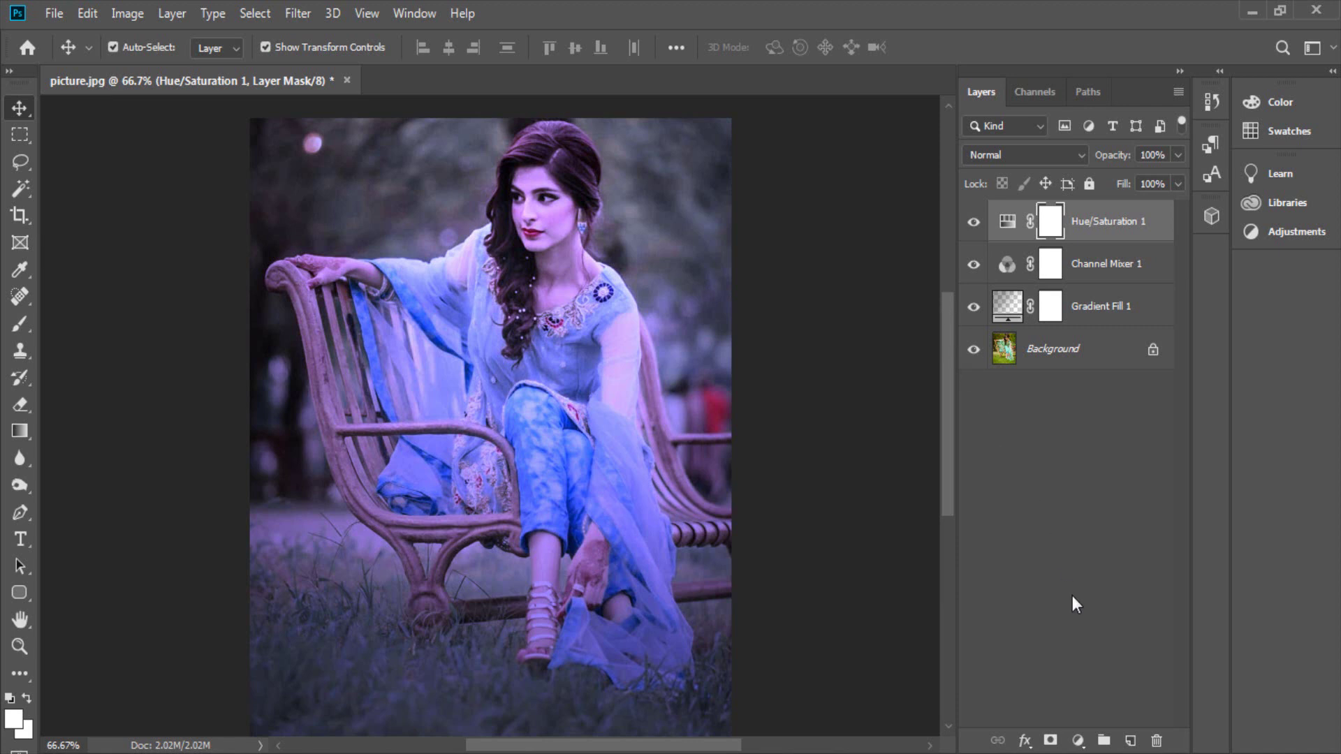
pyautogui.click(1077, 740)
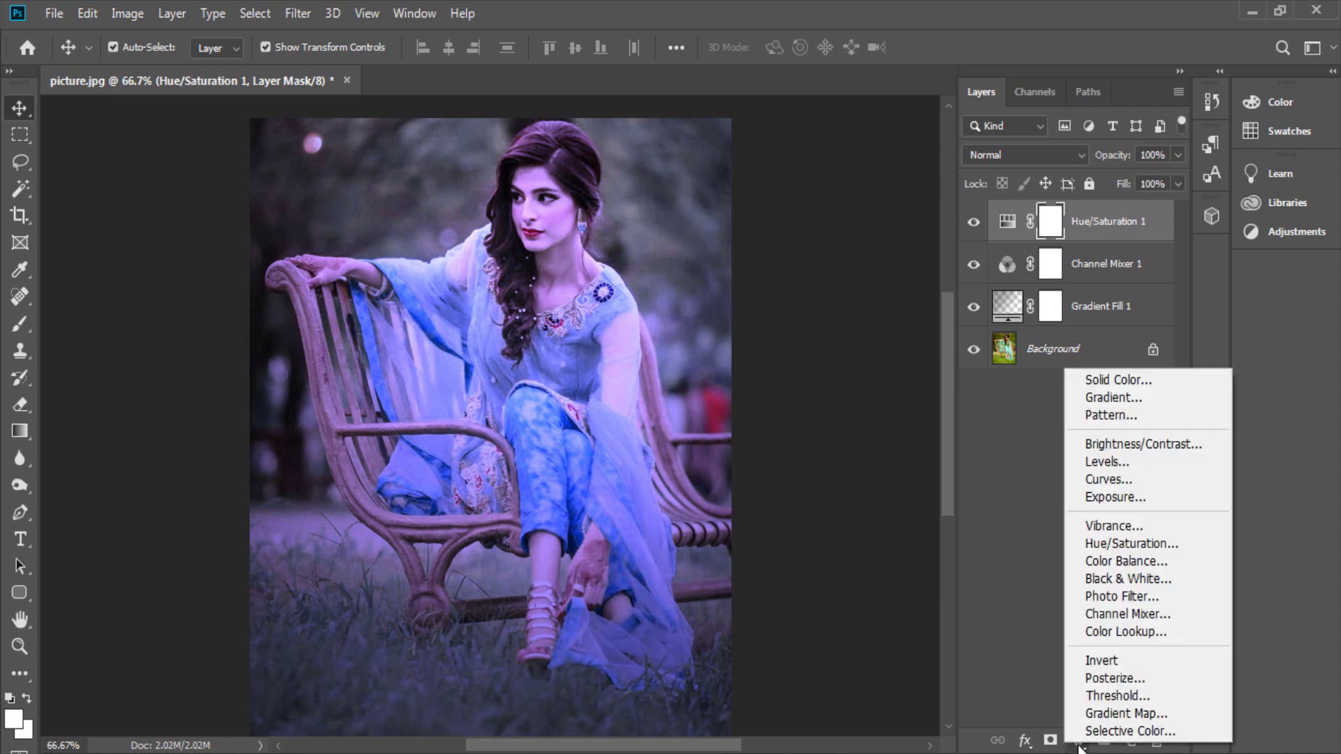
# Add a Solid Color fill layer in dark blue-grey 1a1c1f.
pyautogui.click(1098, 381)
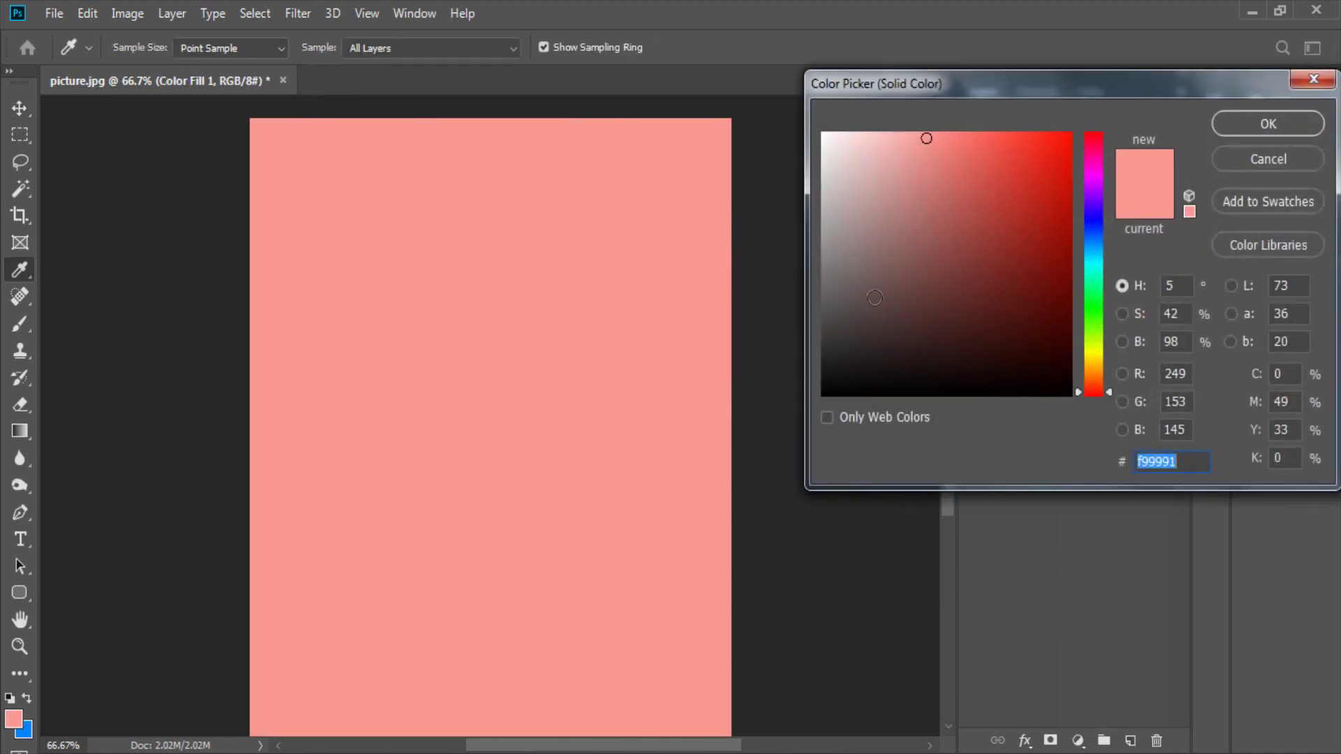
pyautogui.write('423837')
pyautogui.moveTo(863, 328); pyautogui.dragTo(869, 373)
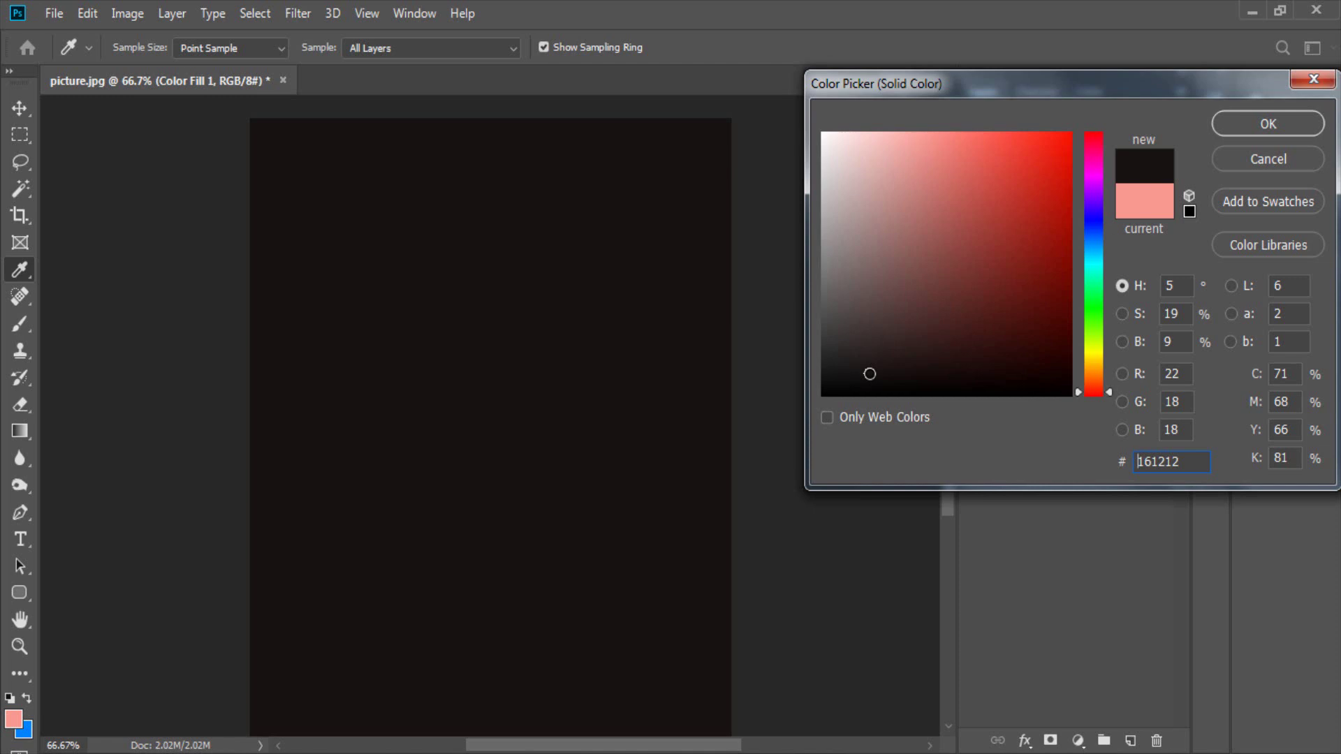
pyautogui.moveTo(869, 373)
pyautogui.mouseDown()
pyautogui.moveTo(838, 371)
pyautogui.moveTo(906, 374)
pyautogui.moveTo(871, 366)
pyautogui.mouseUp()
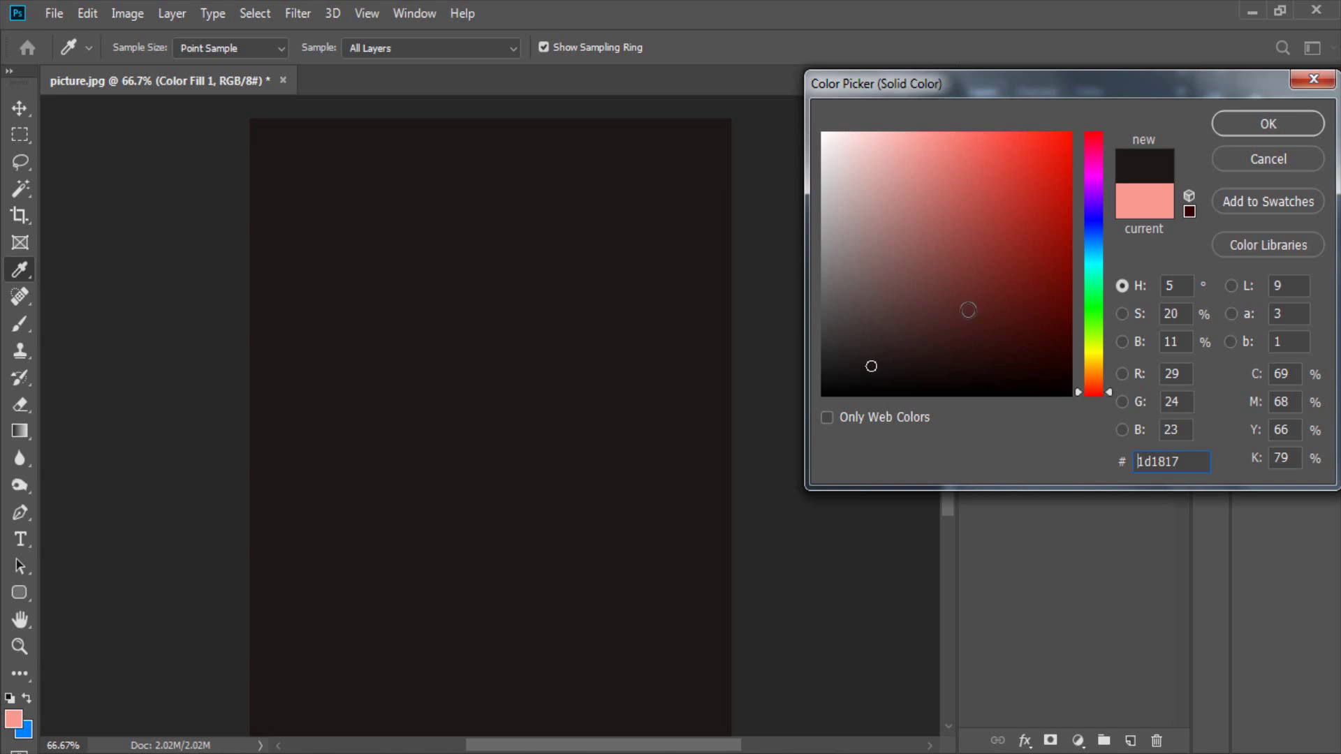
pyautogui.click(1093, 239)
pyautogui.click(866, 362)
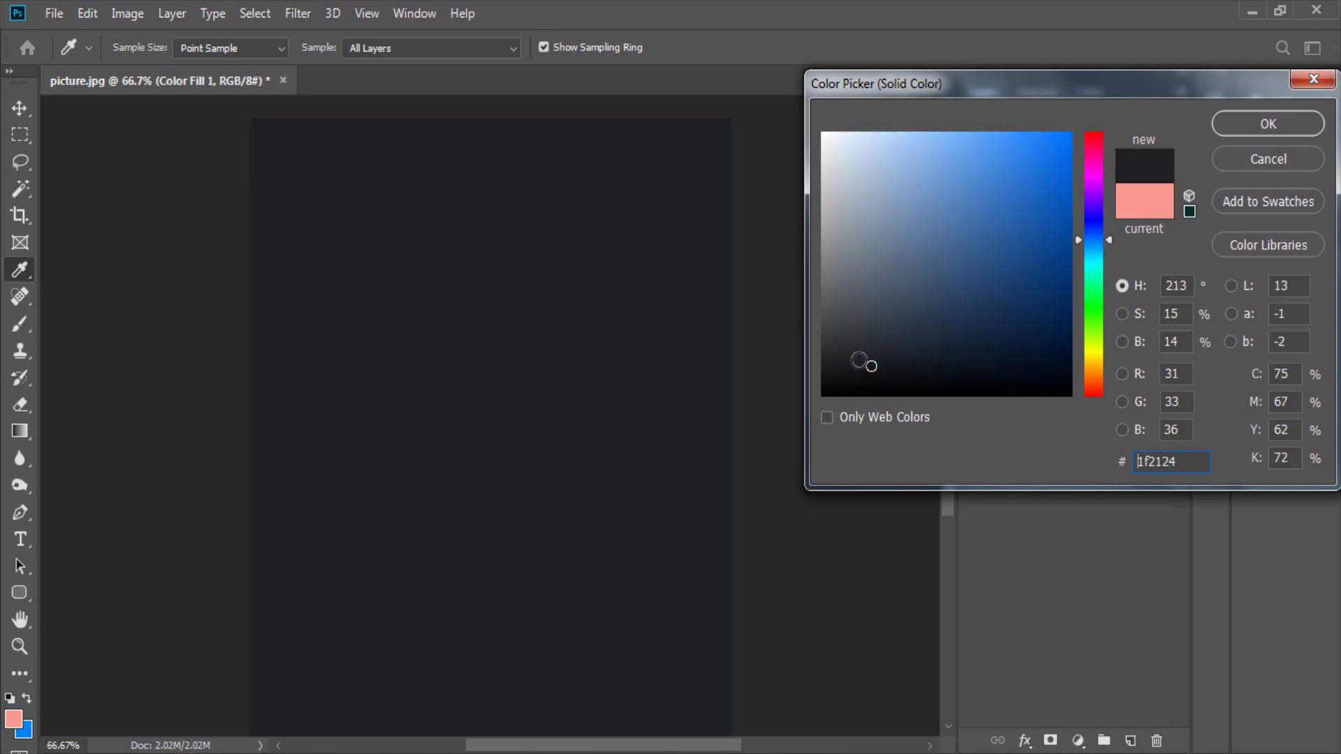
pyautogui.click(864, 365)
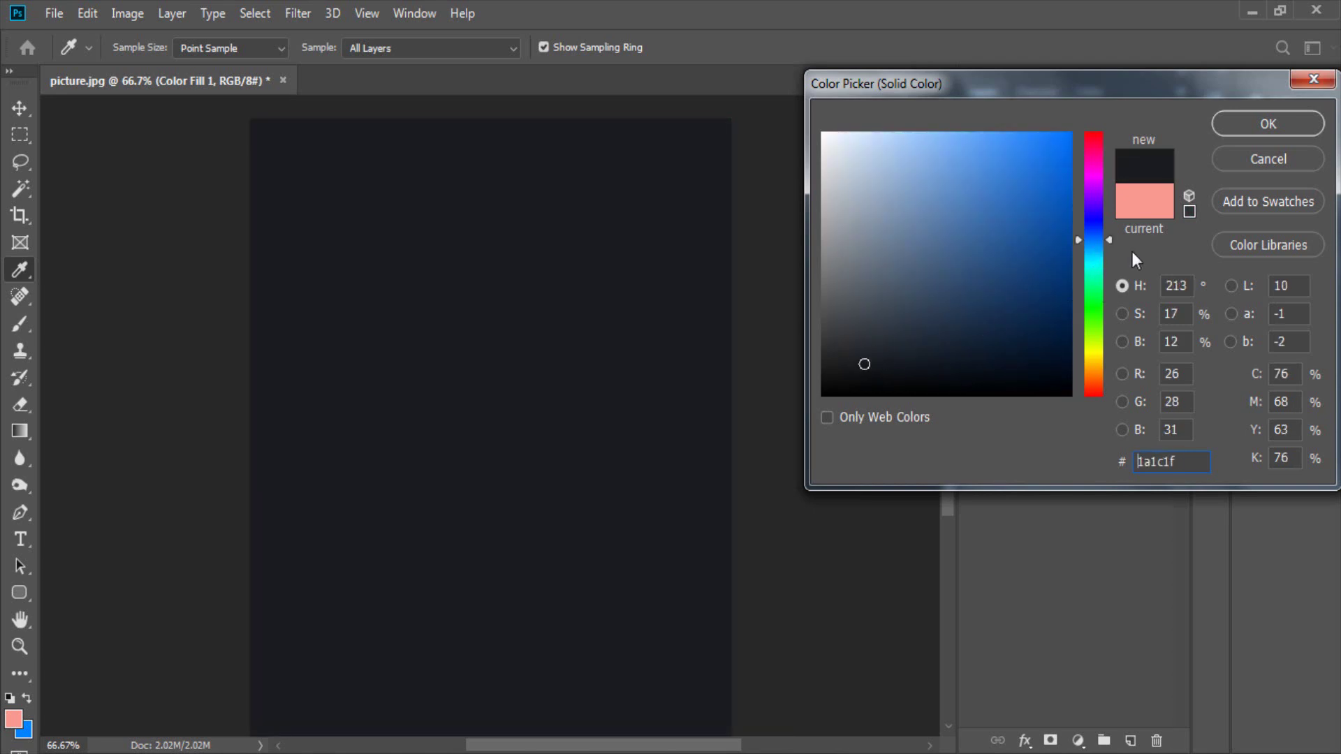
pyautogui.click(1276, 130)
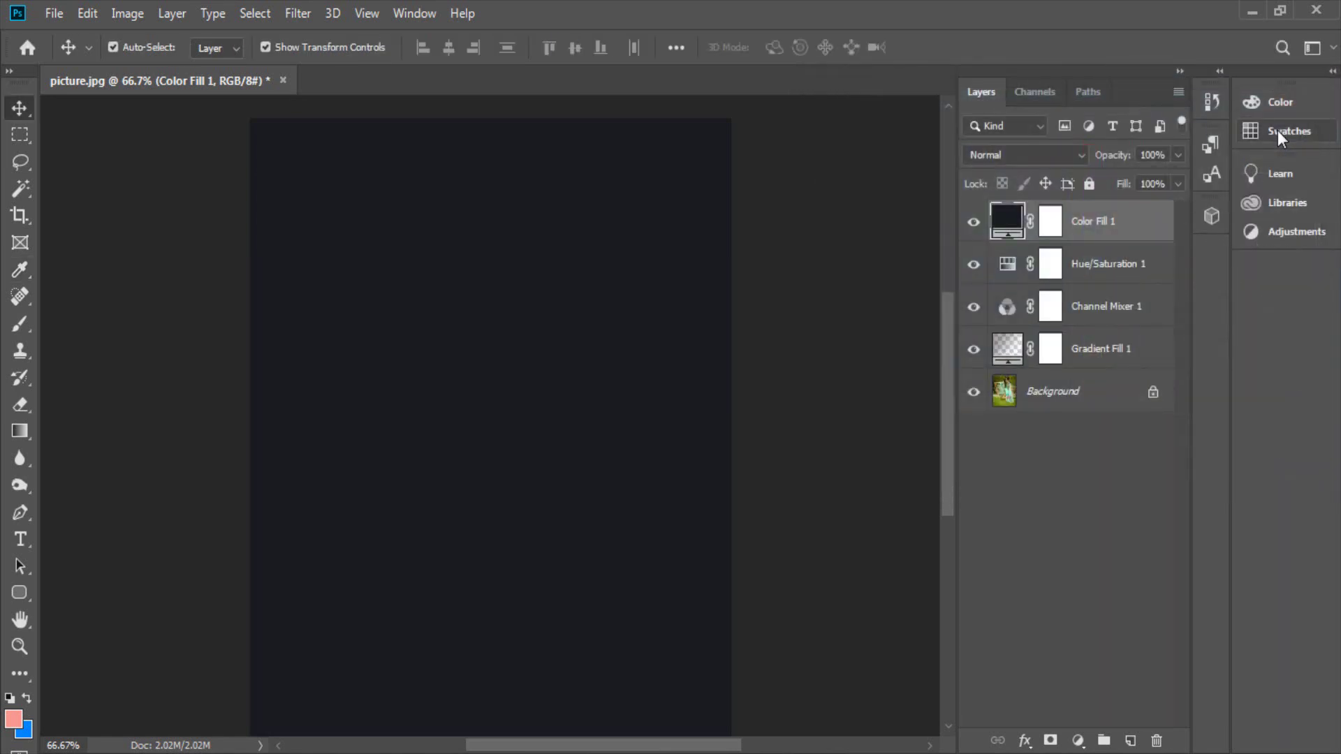
# Set the Color Fill 1 layer's blend mode to Lighten.
pyautogui.click(1027, 155)
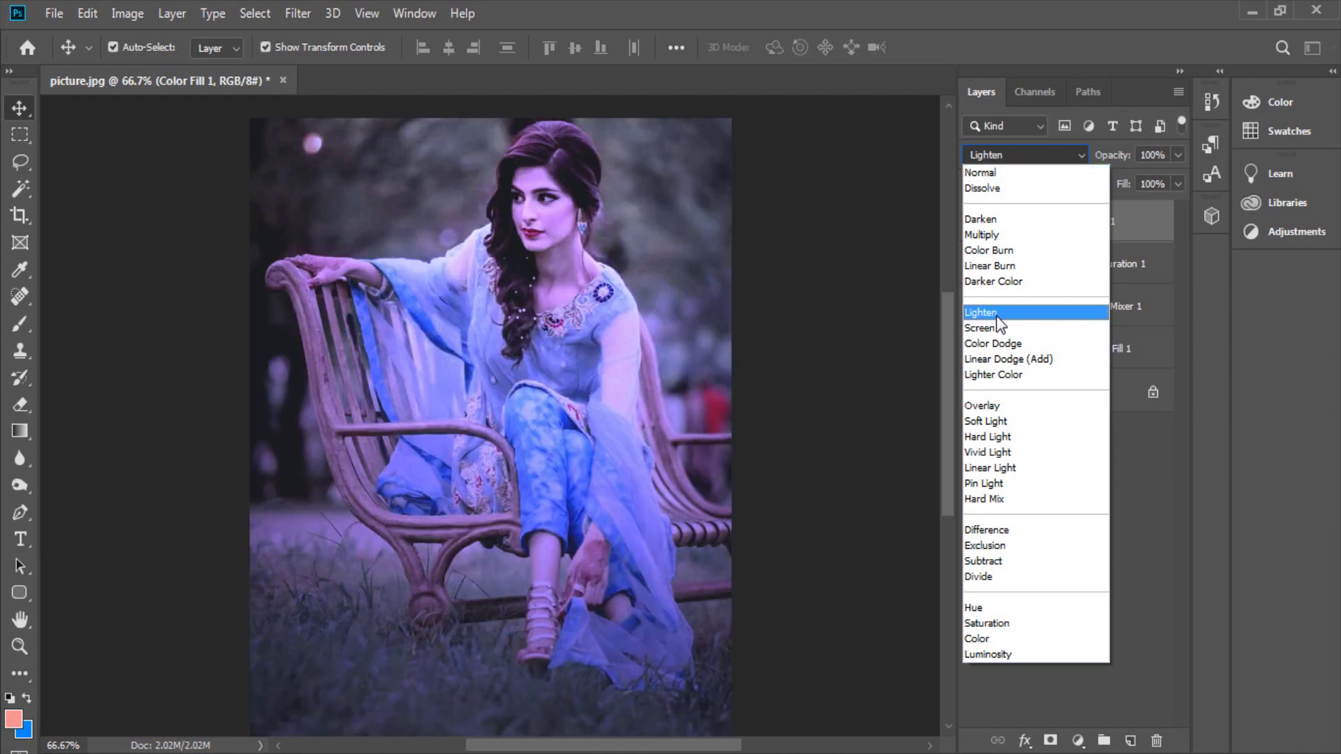
pyautogui.click(991, 312)
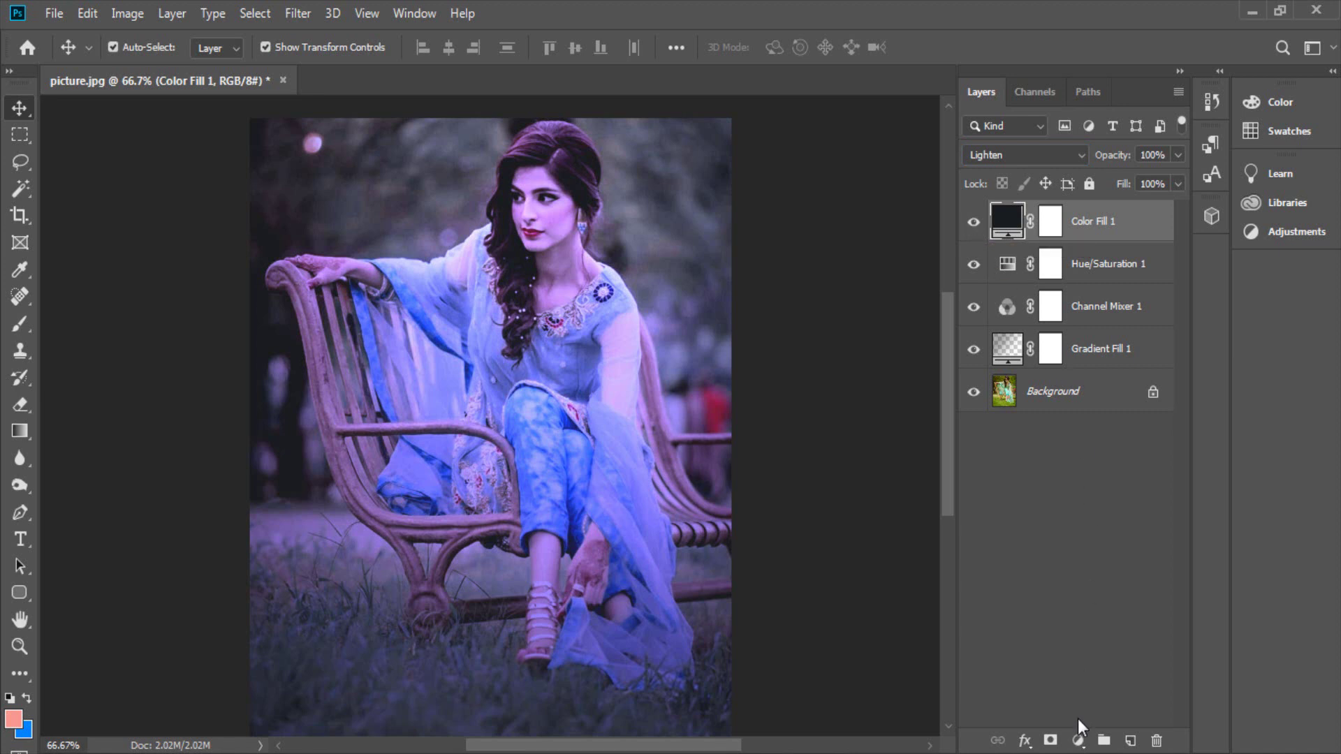
pyautogui.click(1077, 739)
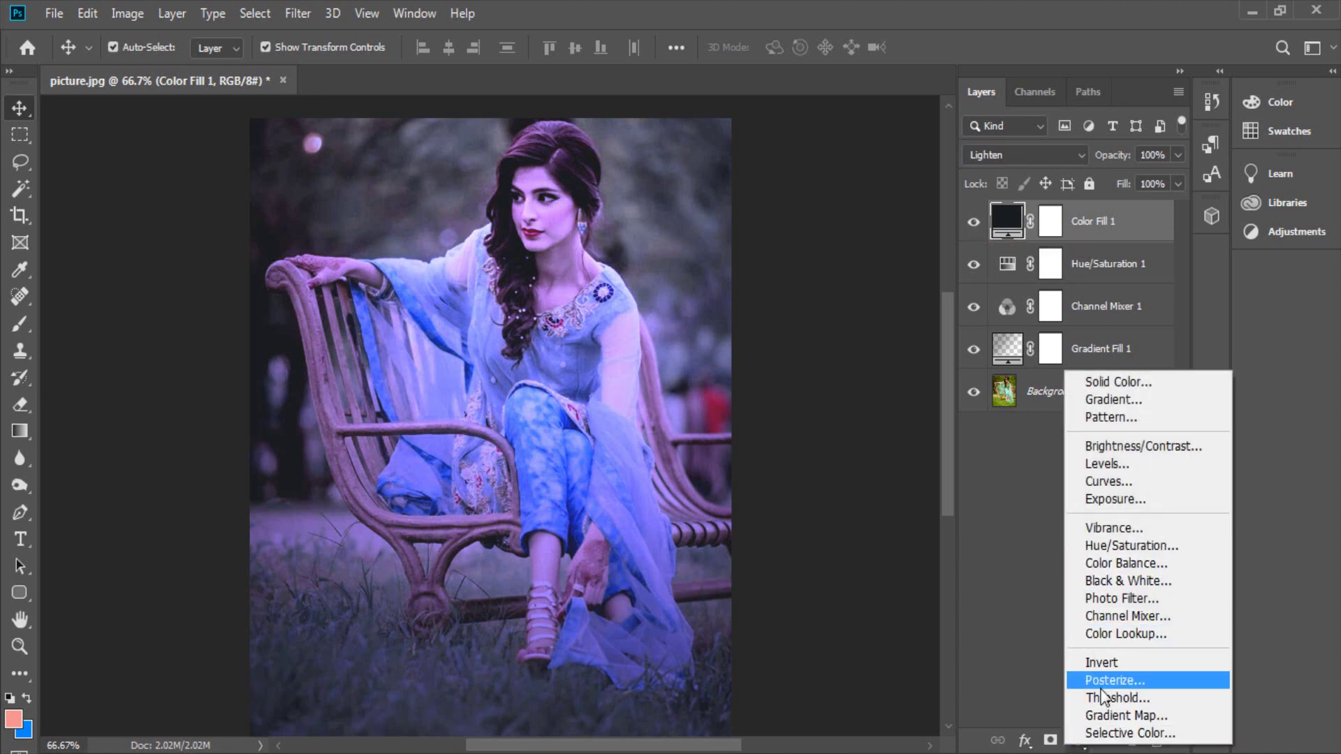
# Add a Selective Color layer, remove cyan from Yellows, and set Reds Cyan to -75.
pyautogui.click(1099, 733)
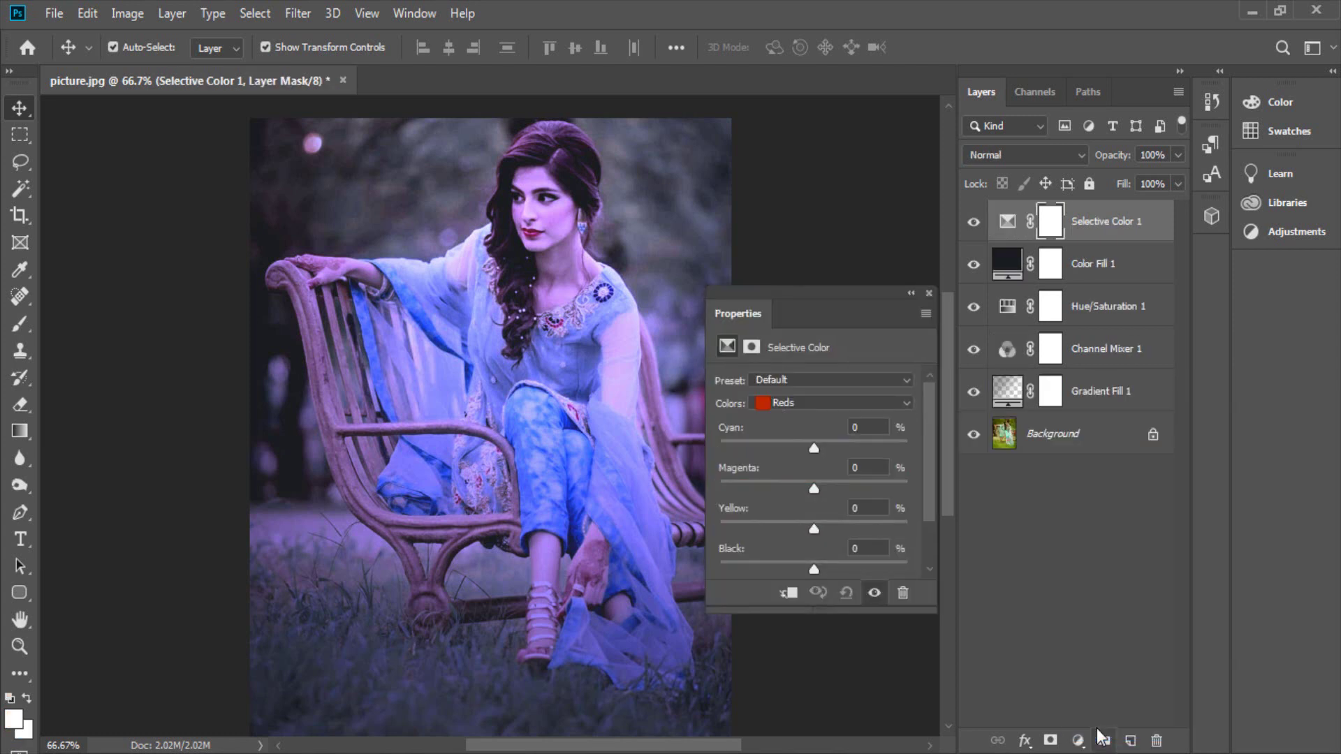
pyautogui.click(793, 404)
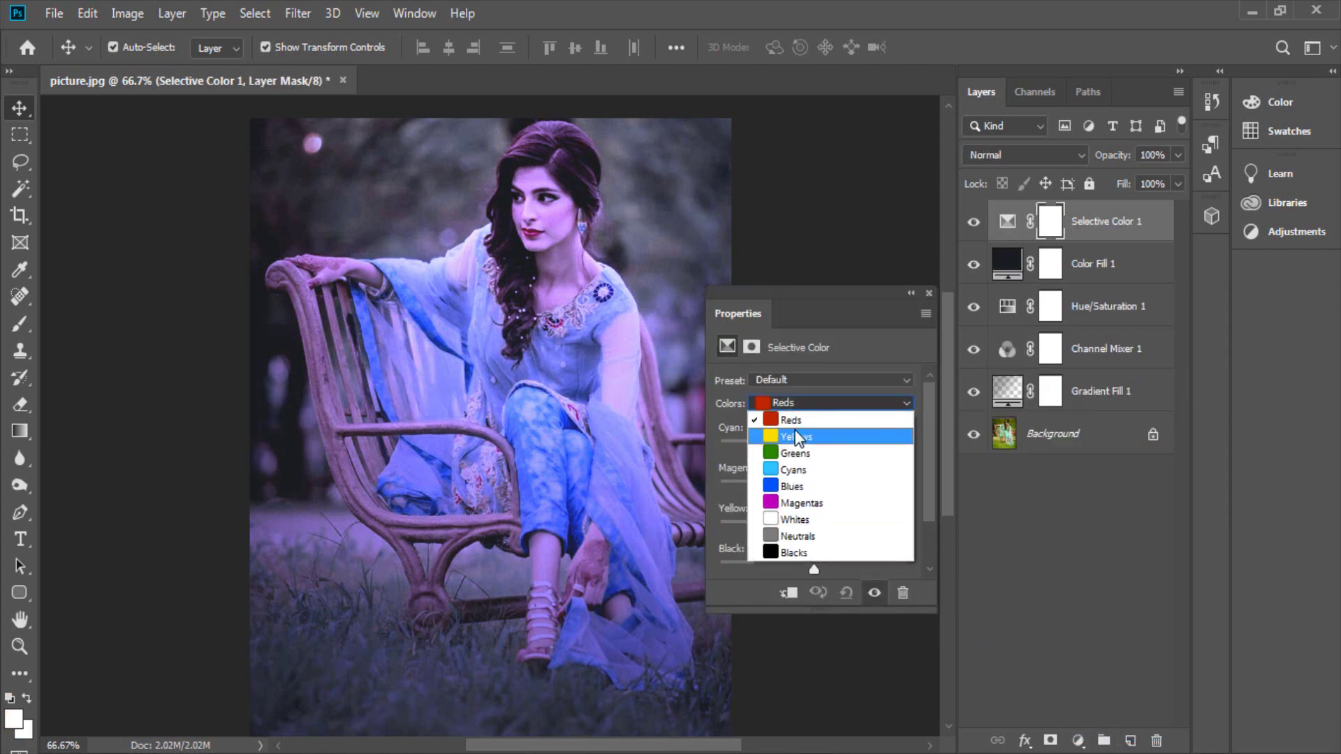
pyautogui.click(795, 435)
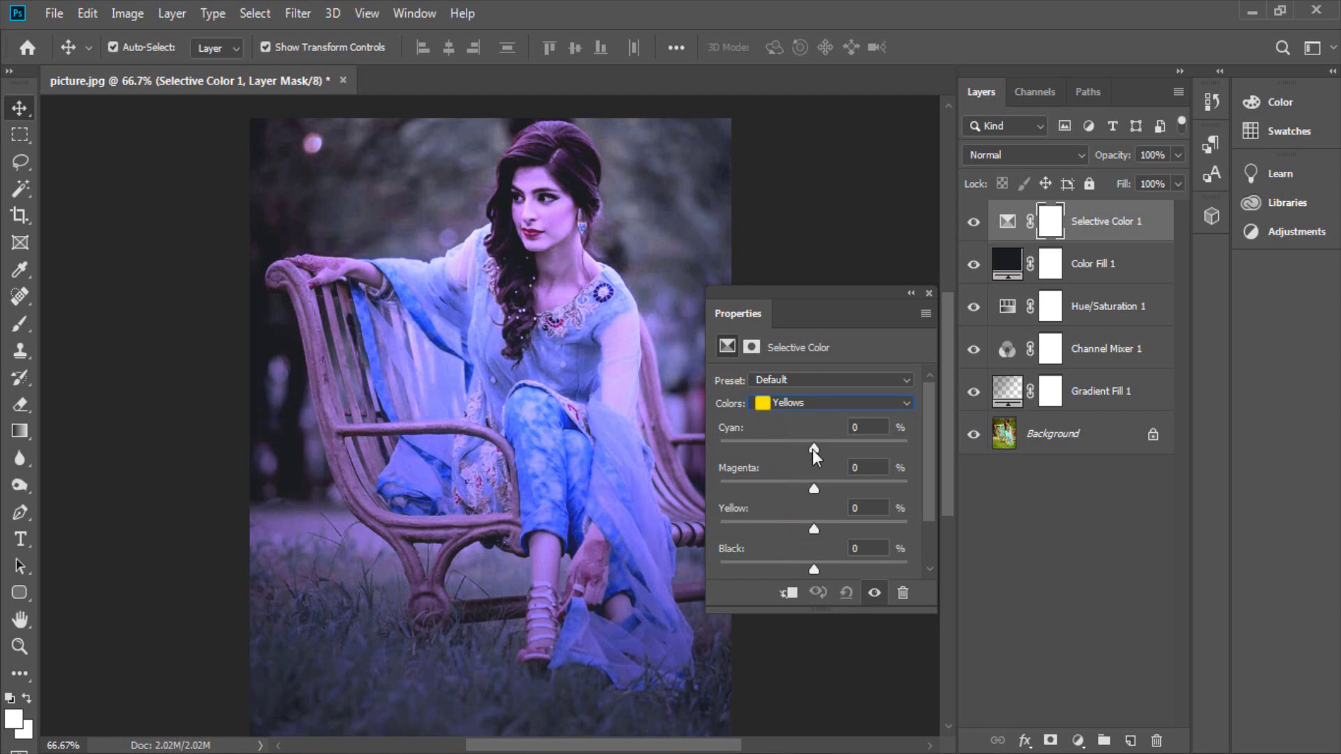
pyautogui.moveTo(814, 449); pyautogui.dragTo(718, 452)
pyautogui.click(827, 403)
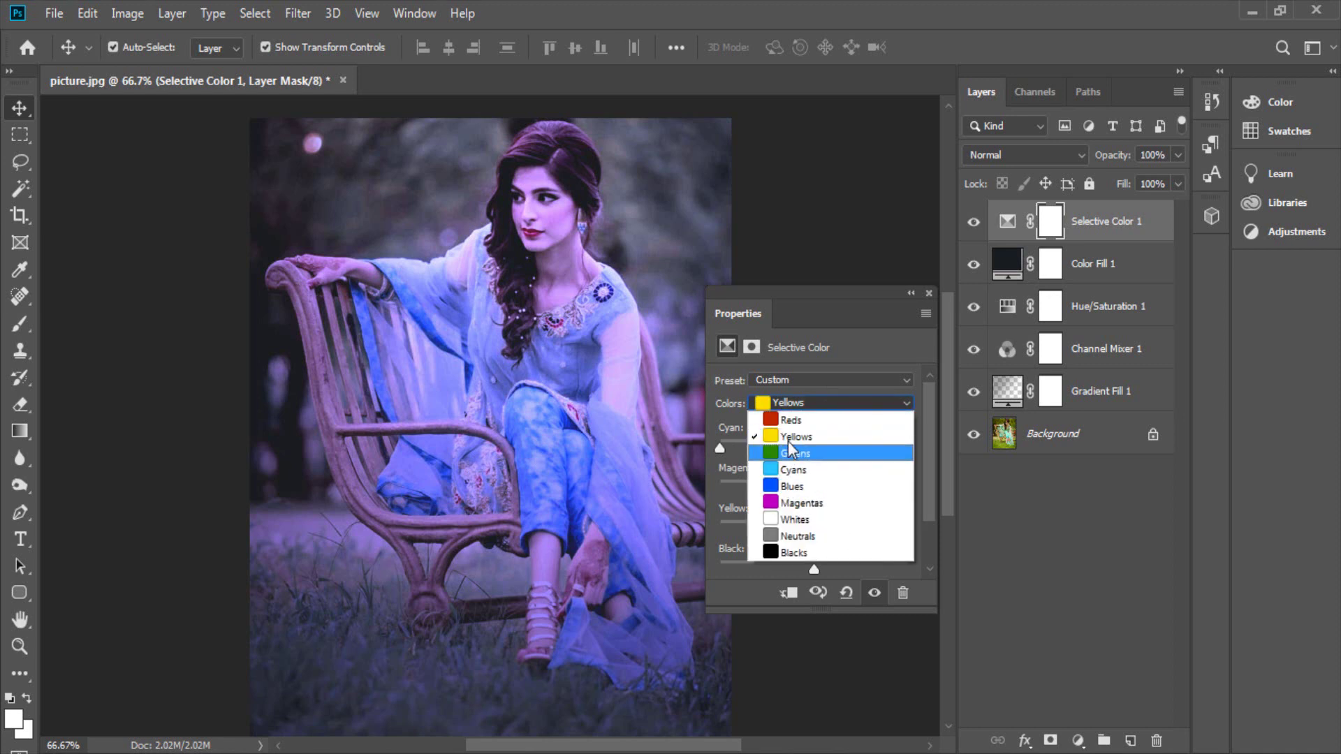
pyautogui.click(792, 419)
pyautogui.moveTo(814, 445); pyautogui.dragTo(857, 441)
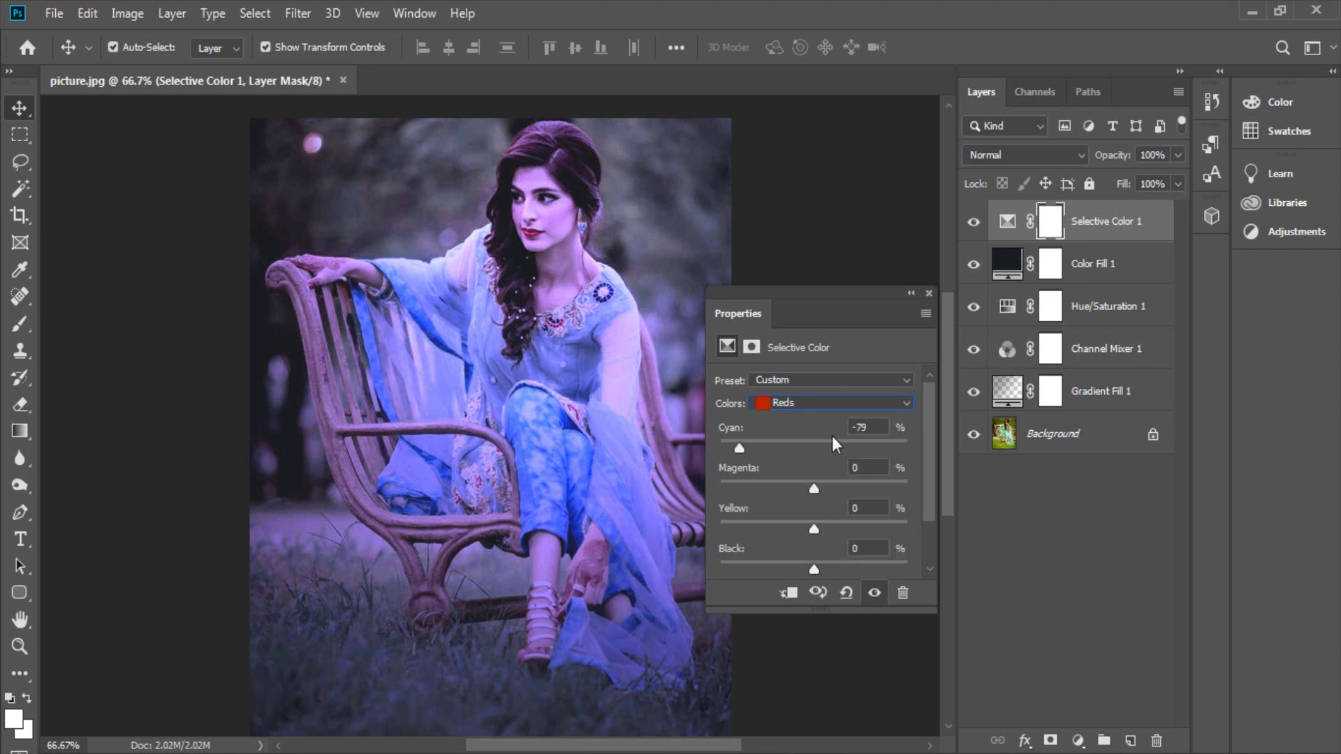
pyautogui.moveTo(730, 432); pyautogui.dragTo(743, 441)
pyautogui.hotkey('ctrl', '+')
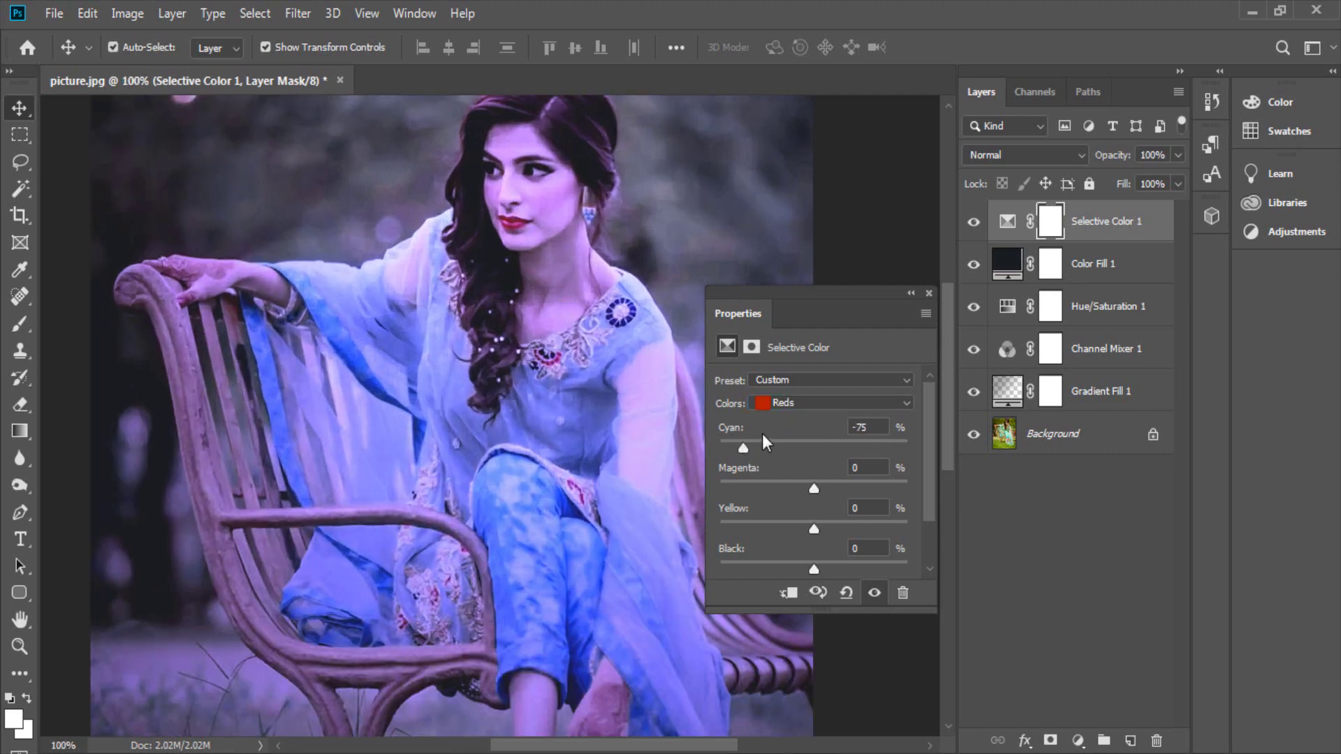
# Set Blues Cyan to +32 and Magentas Magenta to +46.
pyautogui.click(791, 403)
pyautogui.click(803, 479)
pyautogui.hotkey('ctrl', '-')
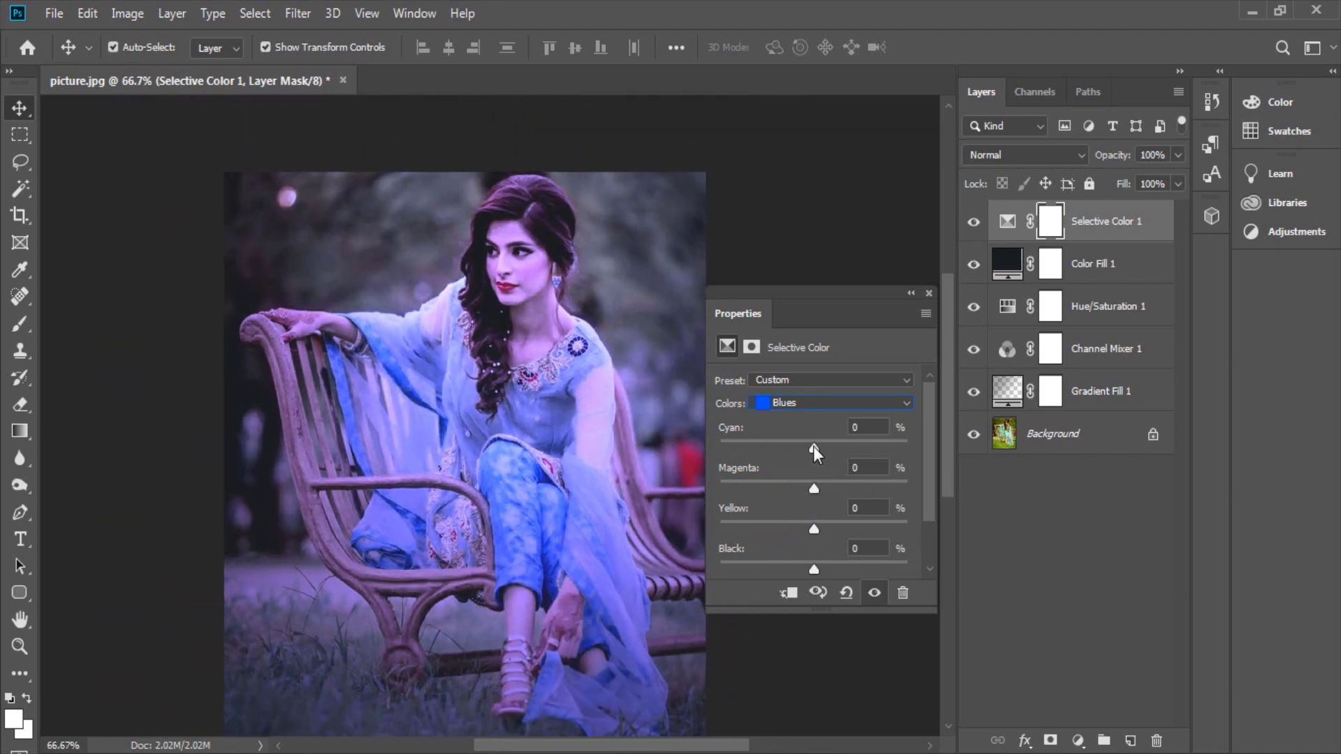
pyautogui.moveTo(814, 447); pyautogui.dragTo(843, 447)
pyautogui.click(803, 402)
pyautogui.click(803, 488)
pyautogui.moveTo(845, 488); pyautogui.dragTo(857, 489)
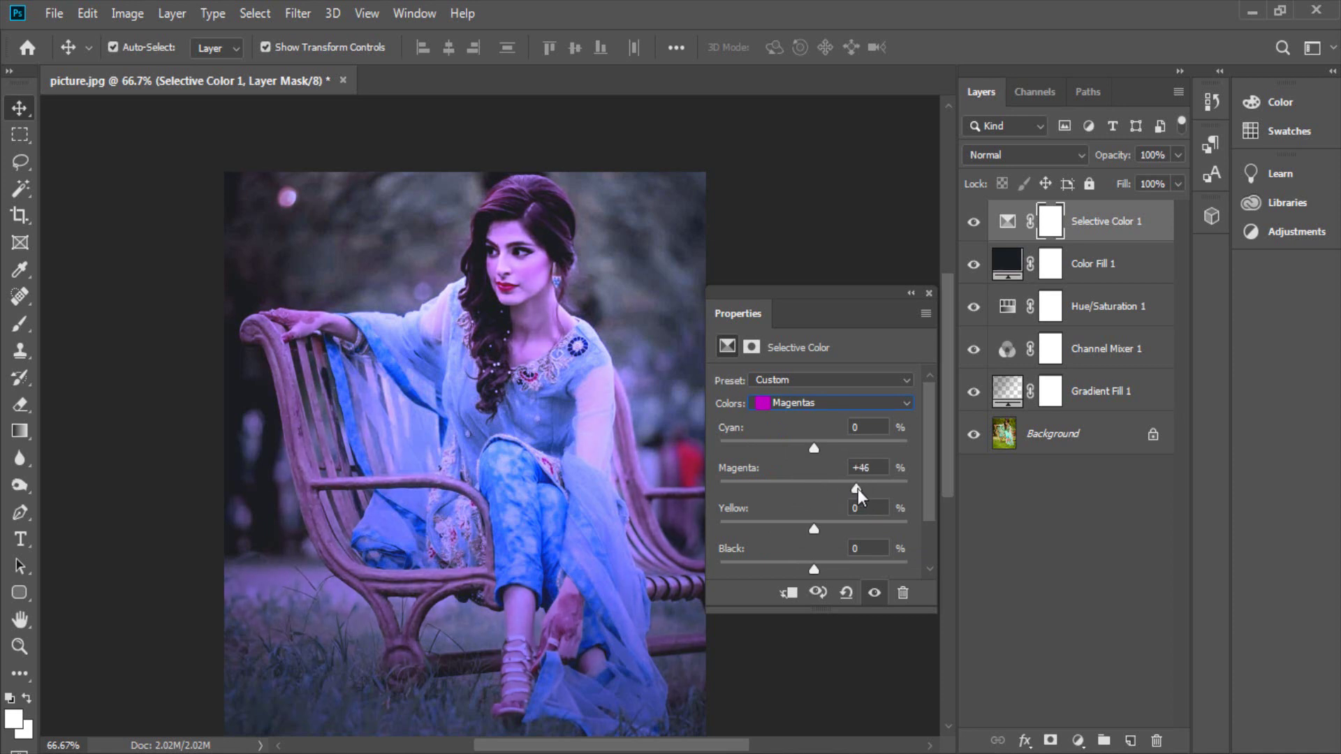
# Set Whites Cyan to -28 and Blacks Black to +12, then close Properties.
pyautogui.click(806, 409)
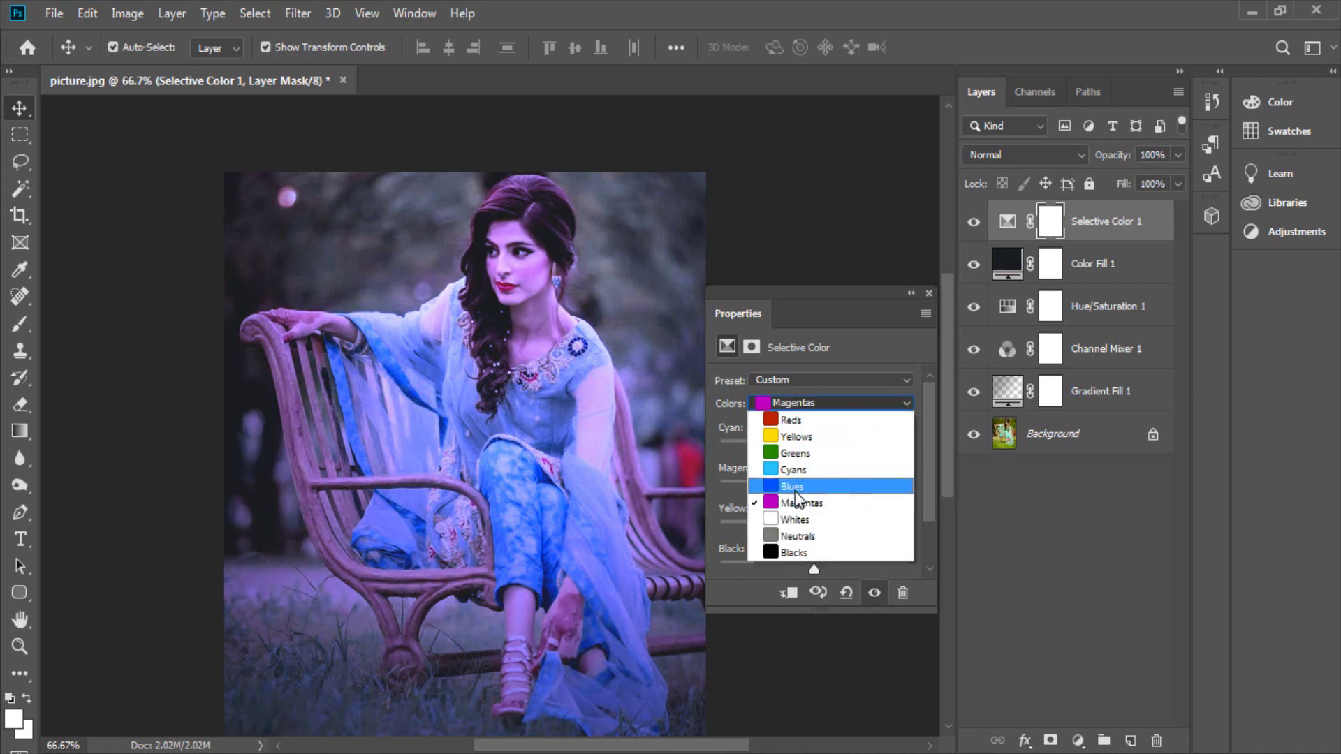
pyautogui.click(792, 524)
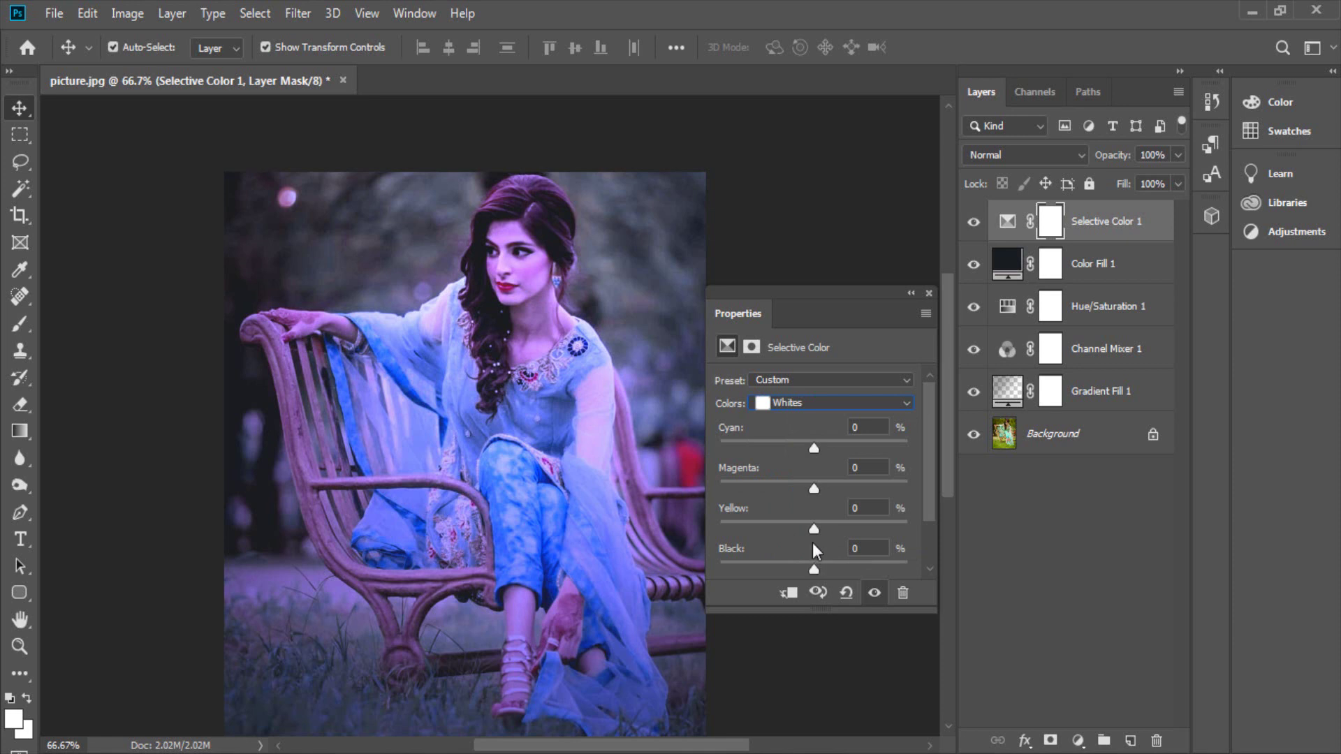
pyautogui.moveTo(814, 448); pyautogui.dragTo(787, 448)
pyautogui.click(838, 403)
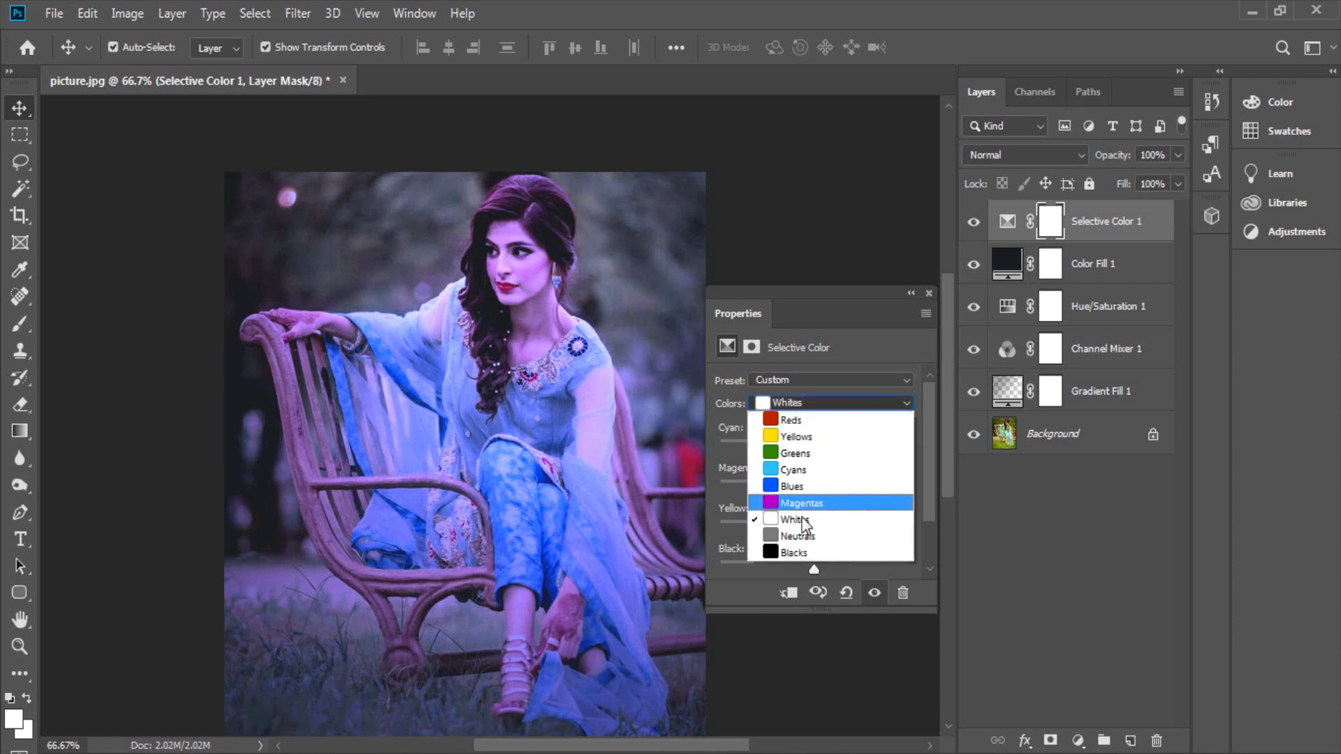
pyautogui.click(795, 551)
pyautogui.moveTo(813, 567); pyautogui.dragTo(820, 560)
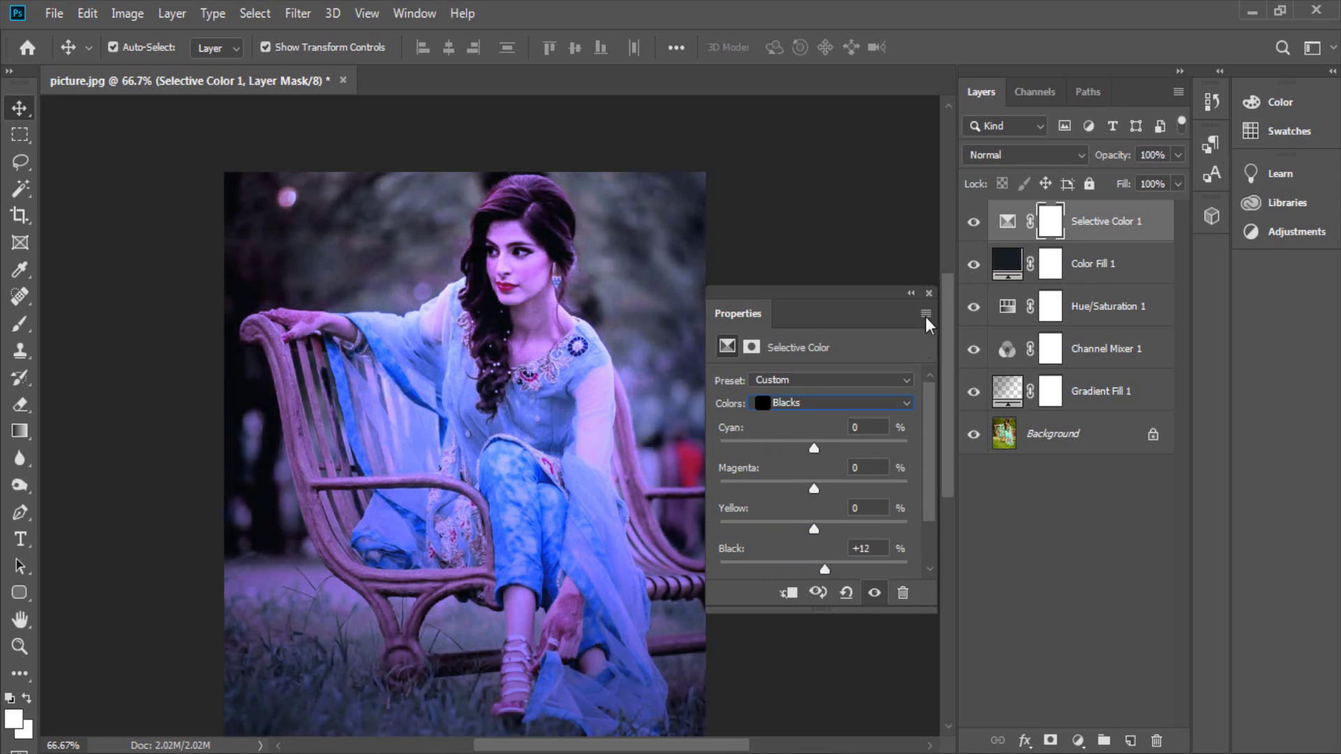
pyautogui.click(929, 292)
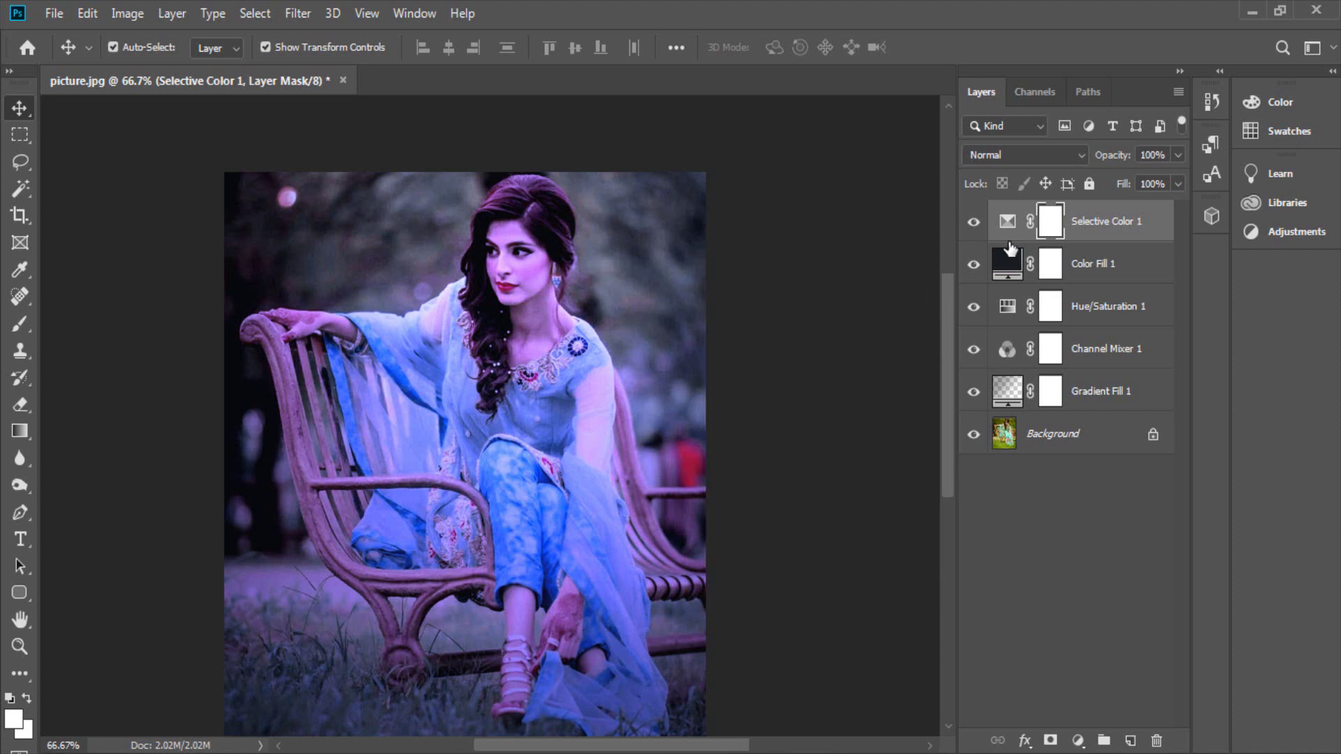
pyautogui.scroll(-1, 555, 318)
pyautogui.scroll(-2, 554, 314)
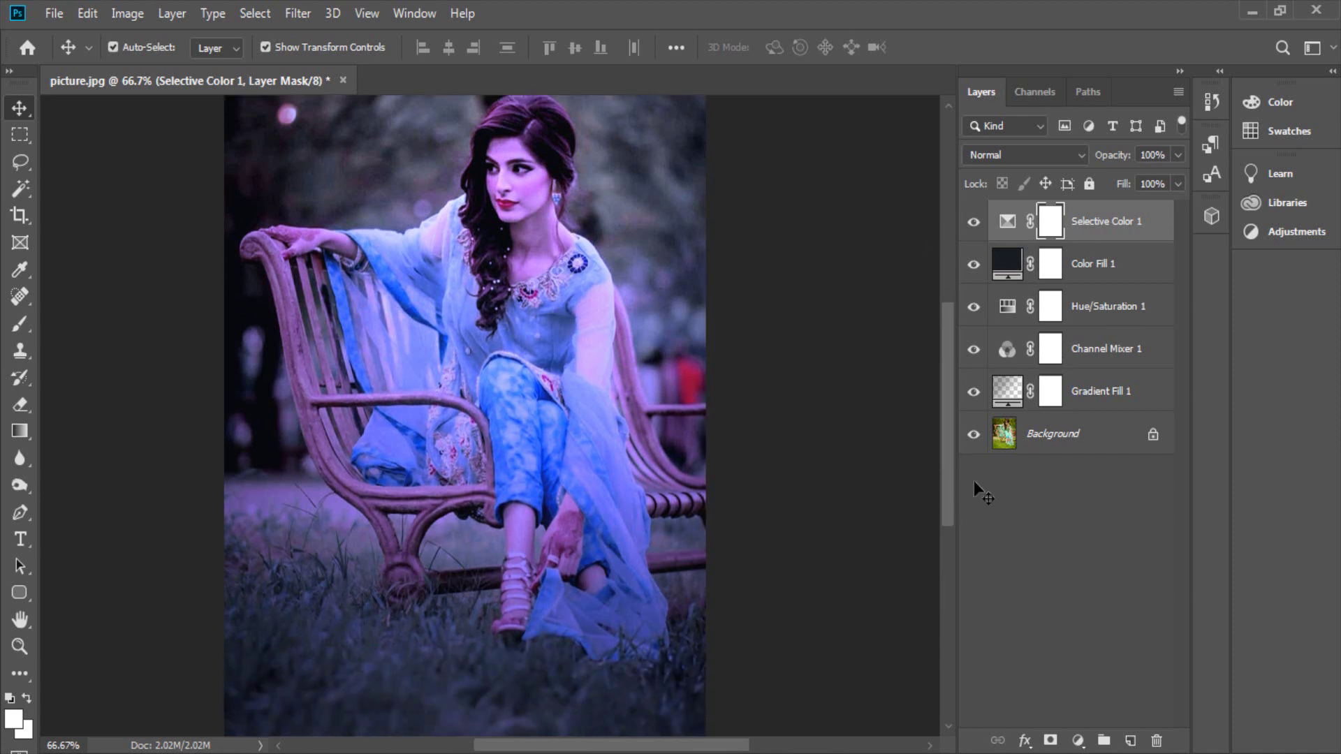
pyautogui.click(1078, 740)
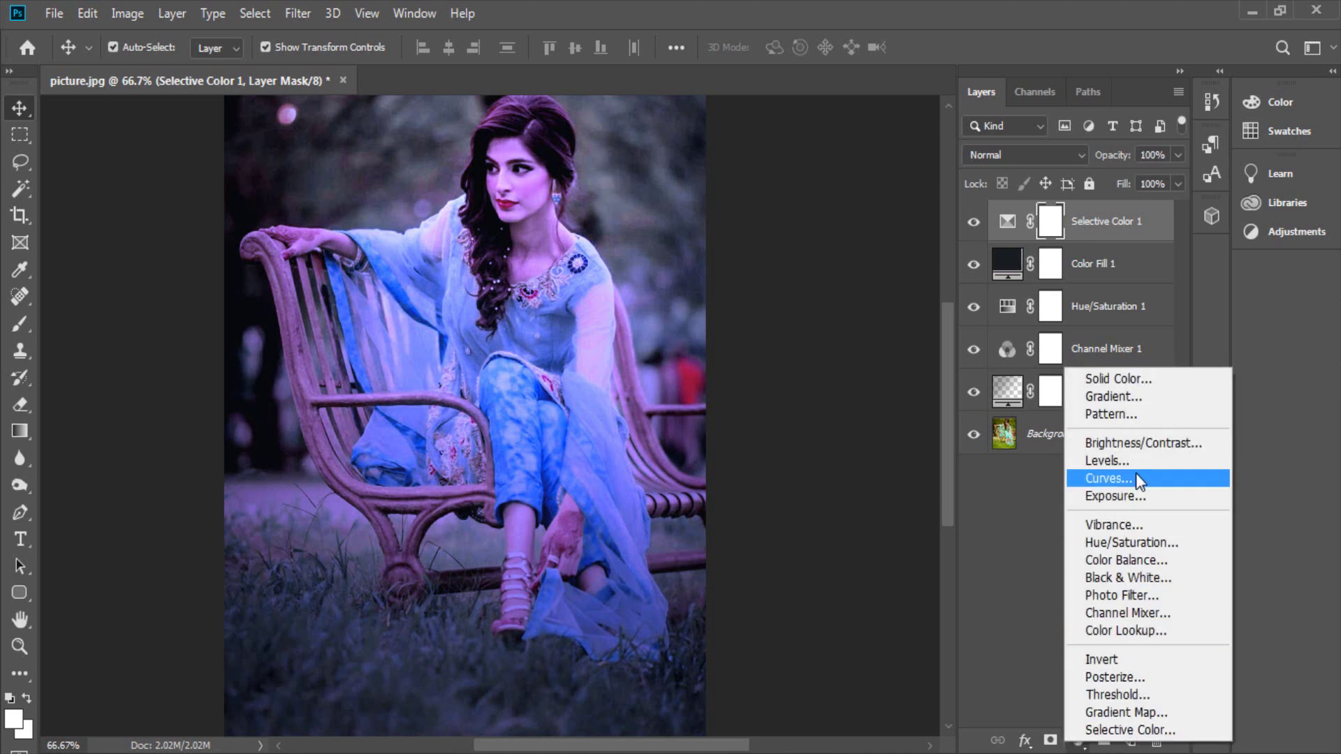
# Add a Brightness/Contrast layer with Brightness 23 and Contrast 28, then zoom out.
pyautogui.click(1130, 446)
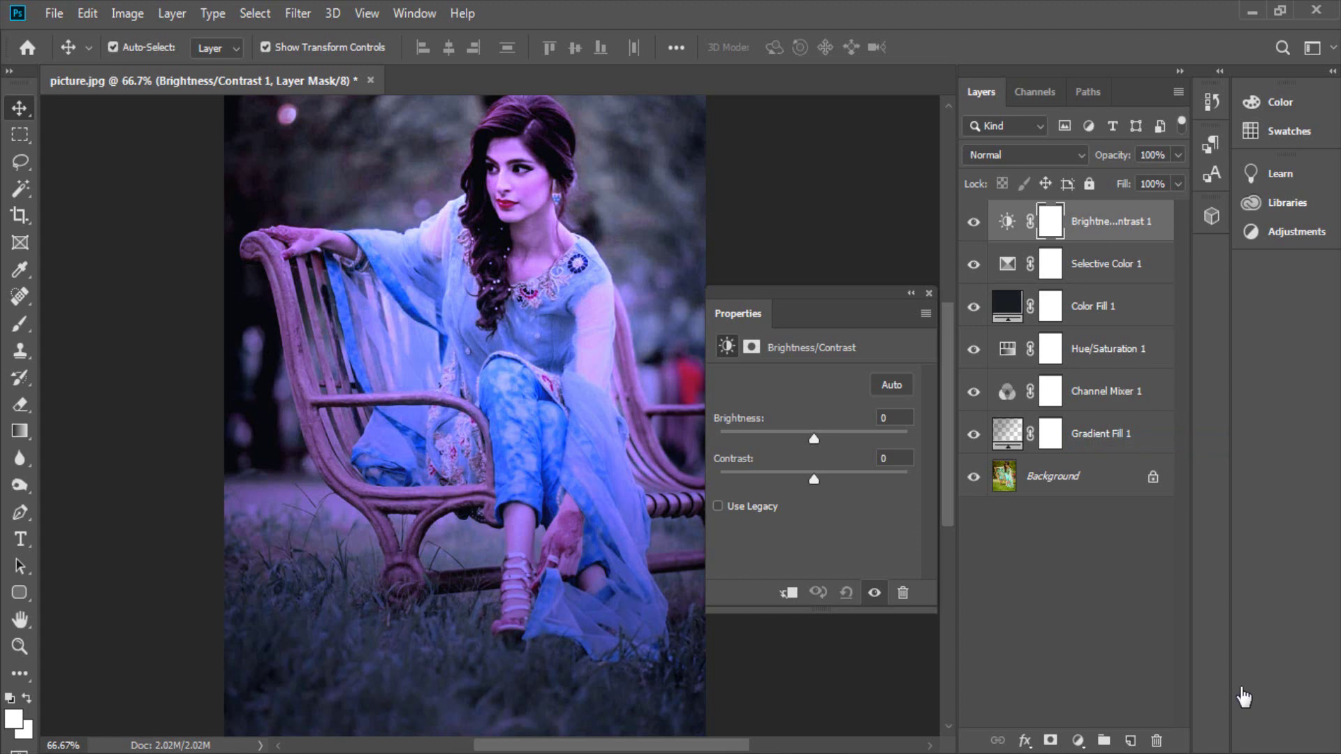
pyautogui.moveTo(813, 440)
pyautogui.mouseDown()
pyautogui.moveTo(828, 441)
pyautogui.moveTo(839, 483)
pyautogui.mouseUp()
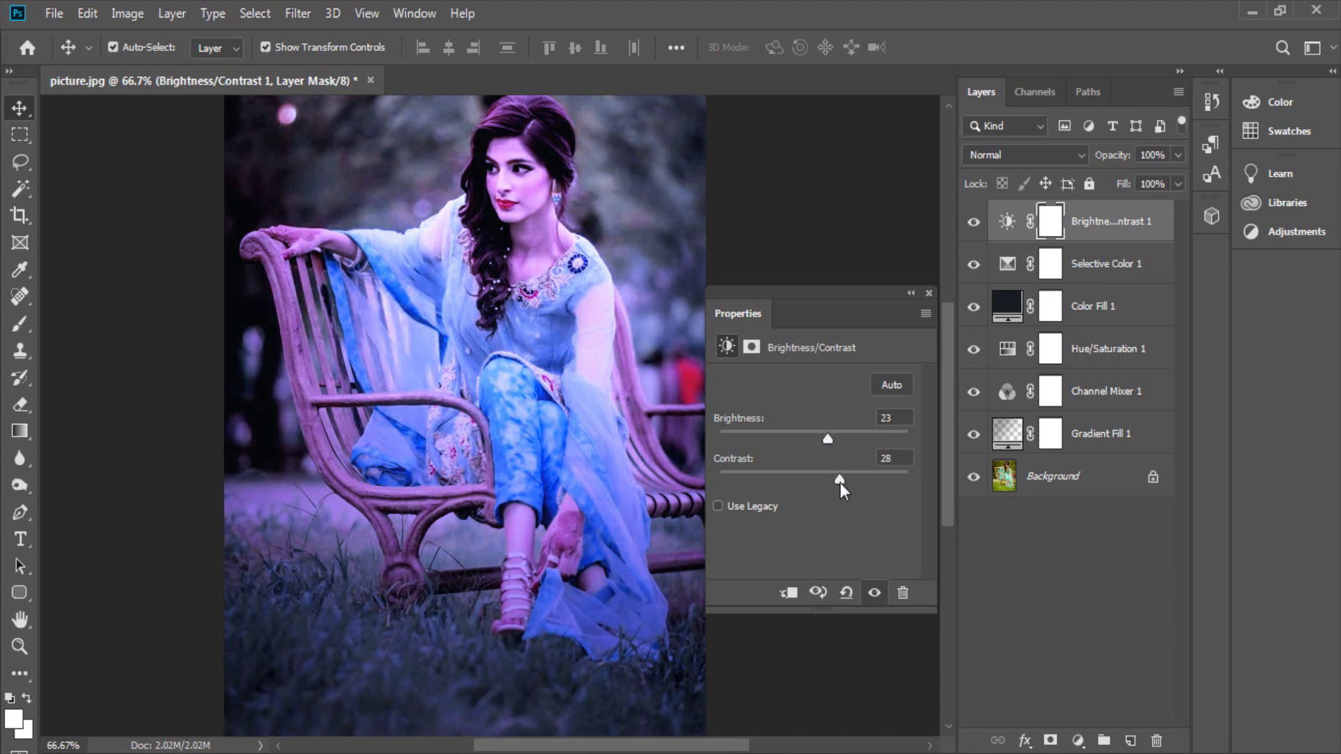
pyautogui.click(928, 294)
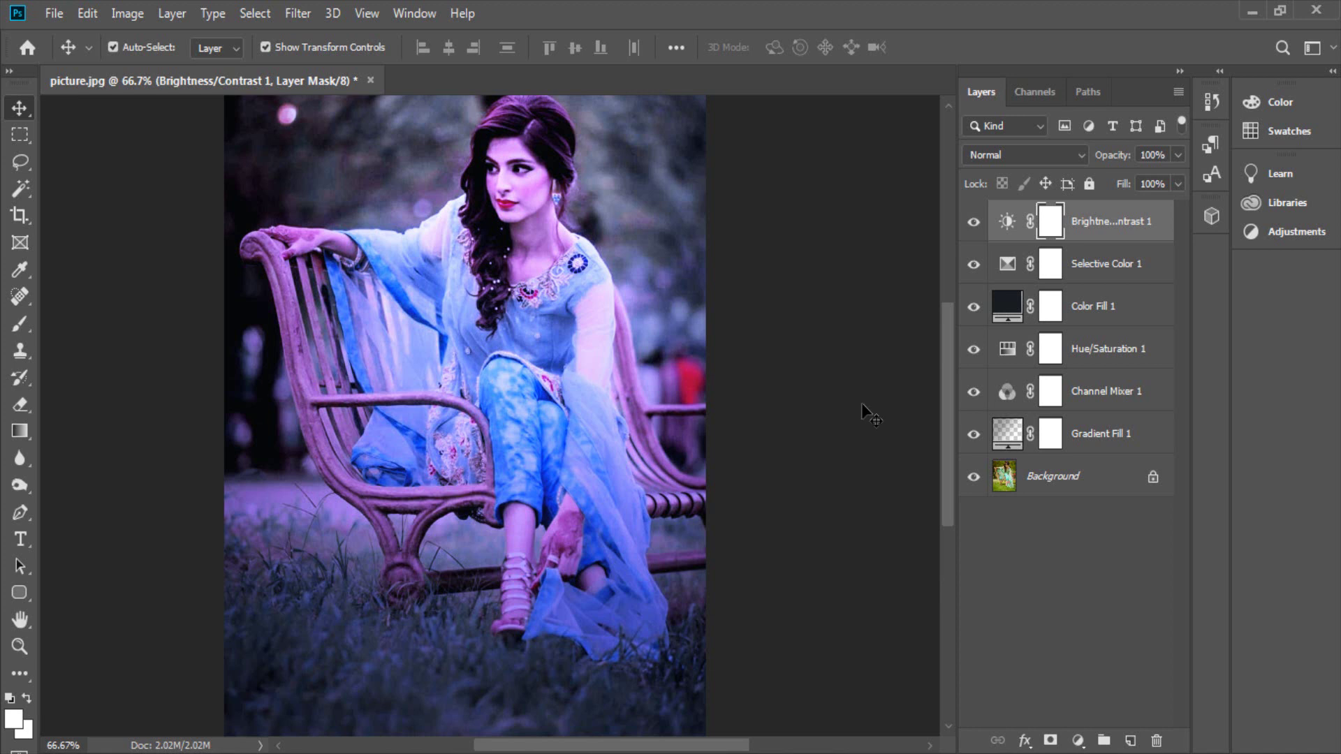
pyautogui.press('ctrl')
pyautogui.hotkey('ctrl', '-')
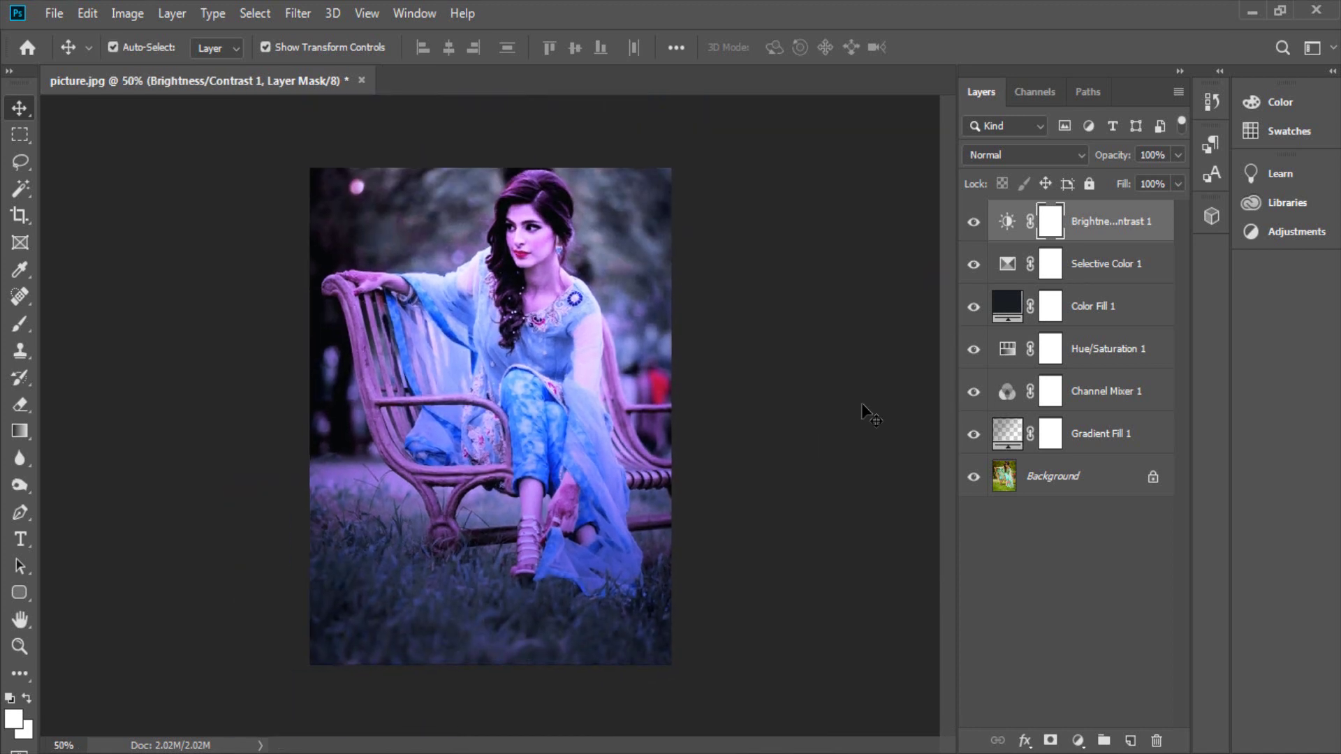
pyautogui.moveTo(965, 227)
pyautogui.mouseDown()
pyautogui.moveTo(972, 448)
pyautogui.moveTo(973, 223)
pyautogui.mouseUp()
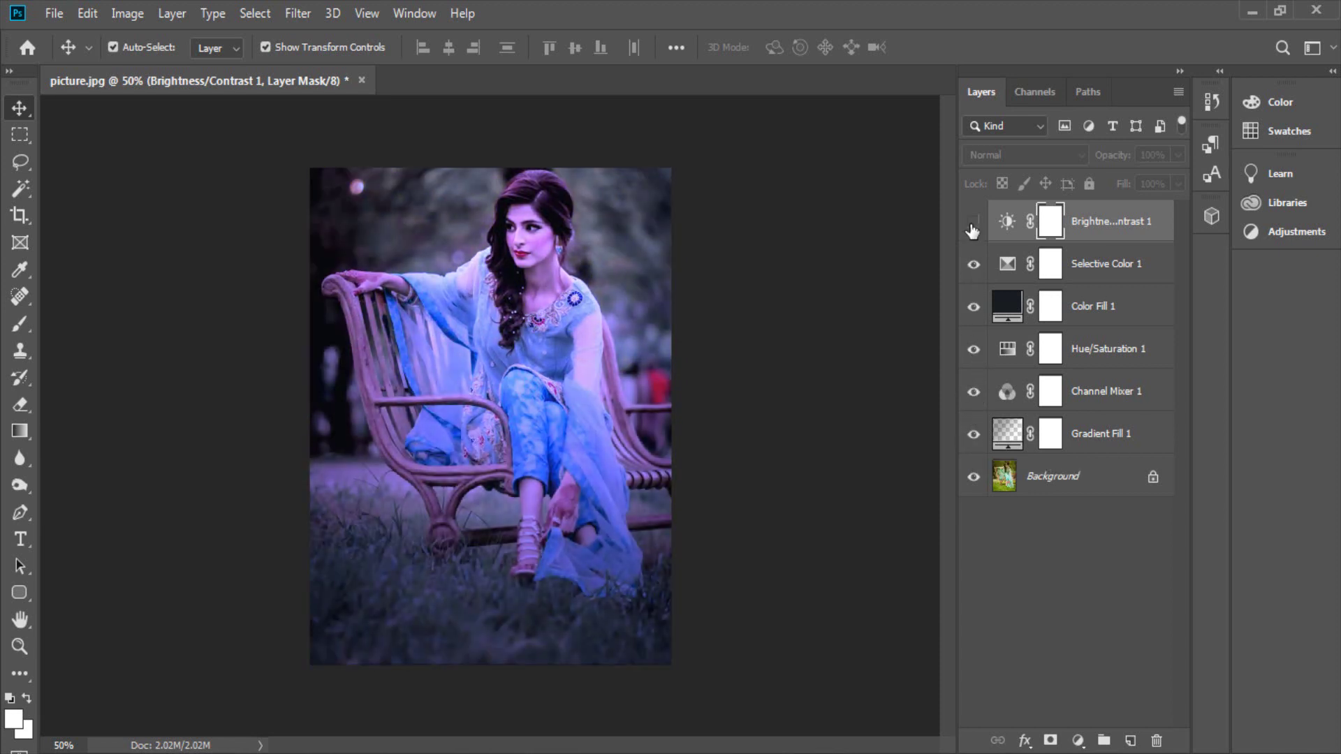